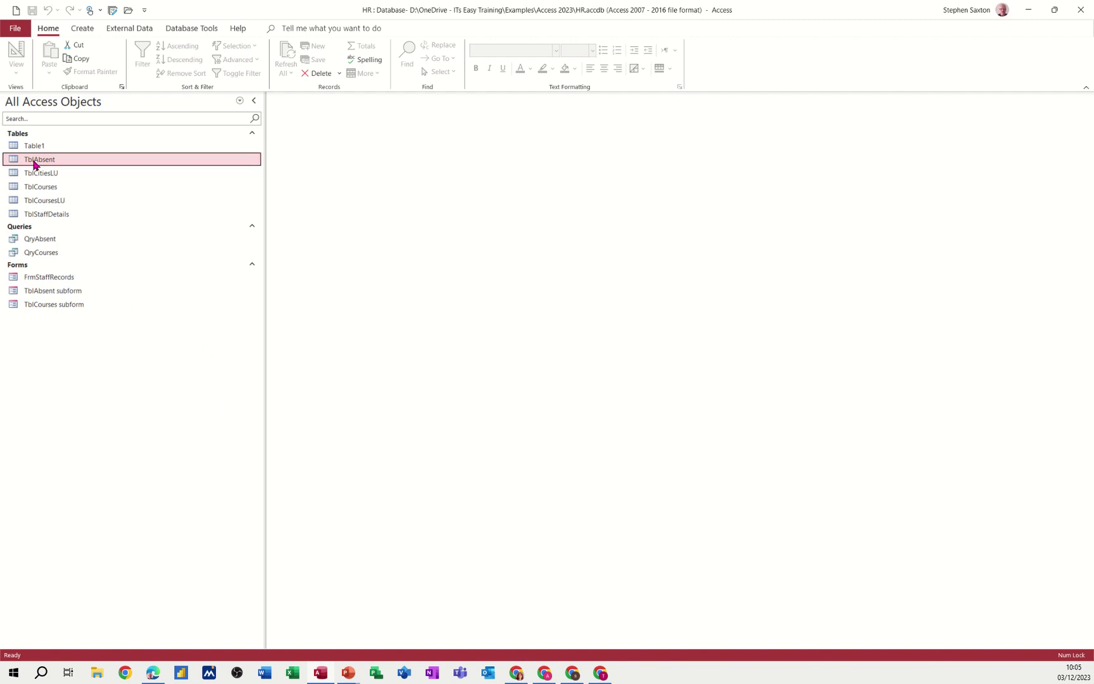
Delete the leftover Table1 from the Navigation Pane, confirming the deletion with Yes.
click(44, 146)
right_click(49, 146)
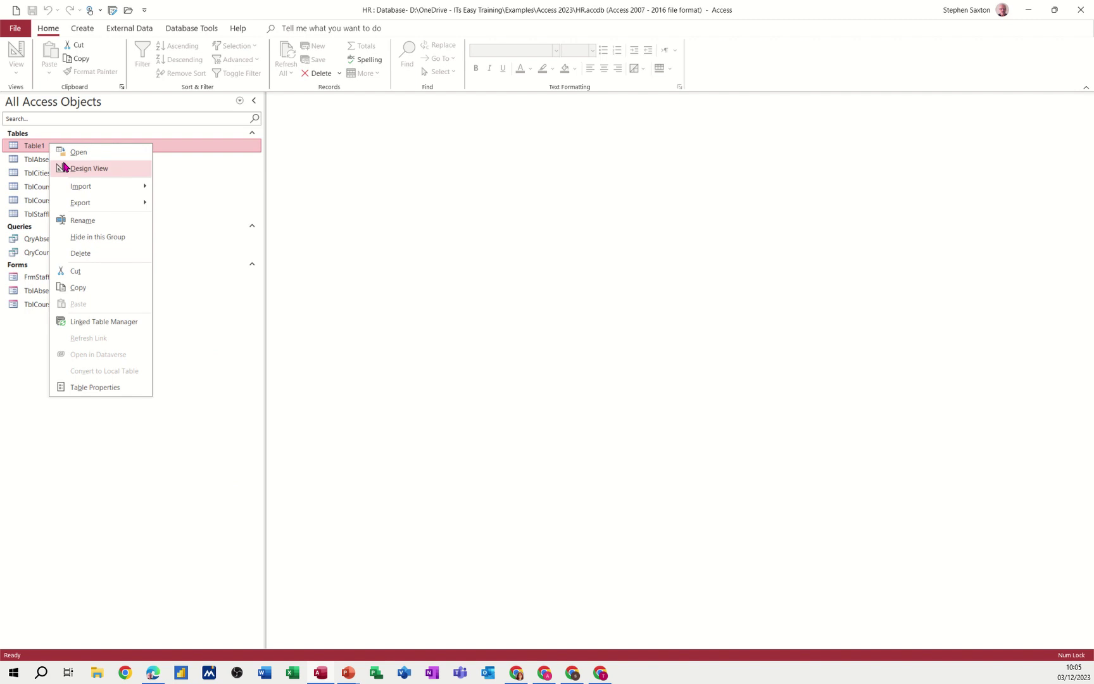
click(81, 253)
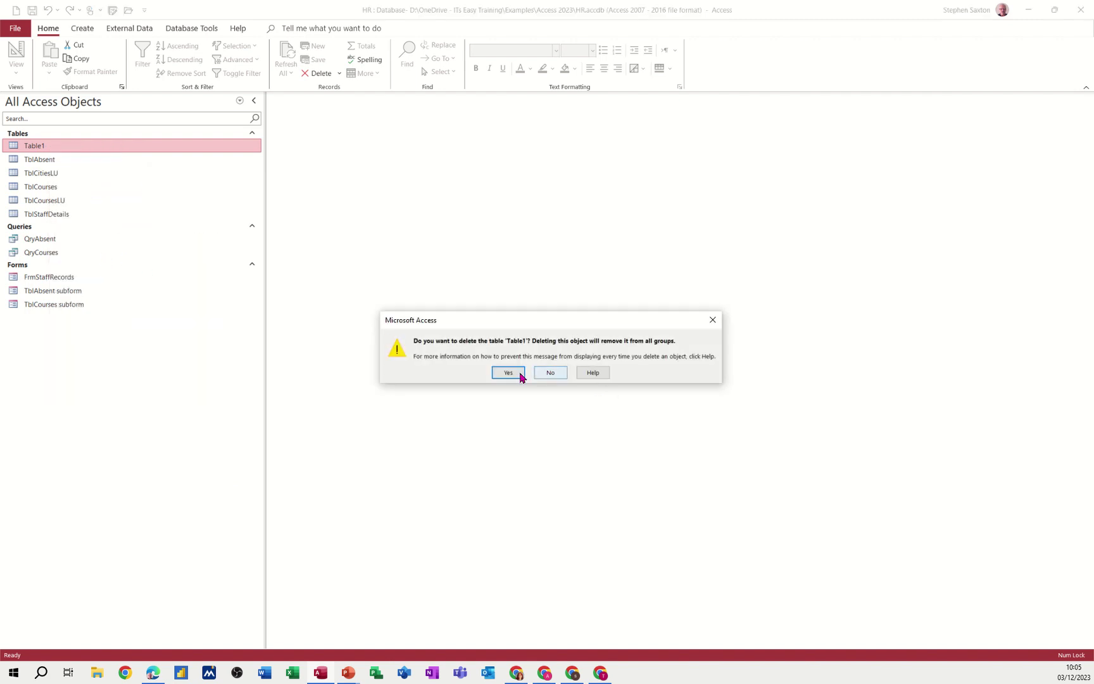
click(508, 373)
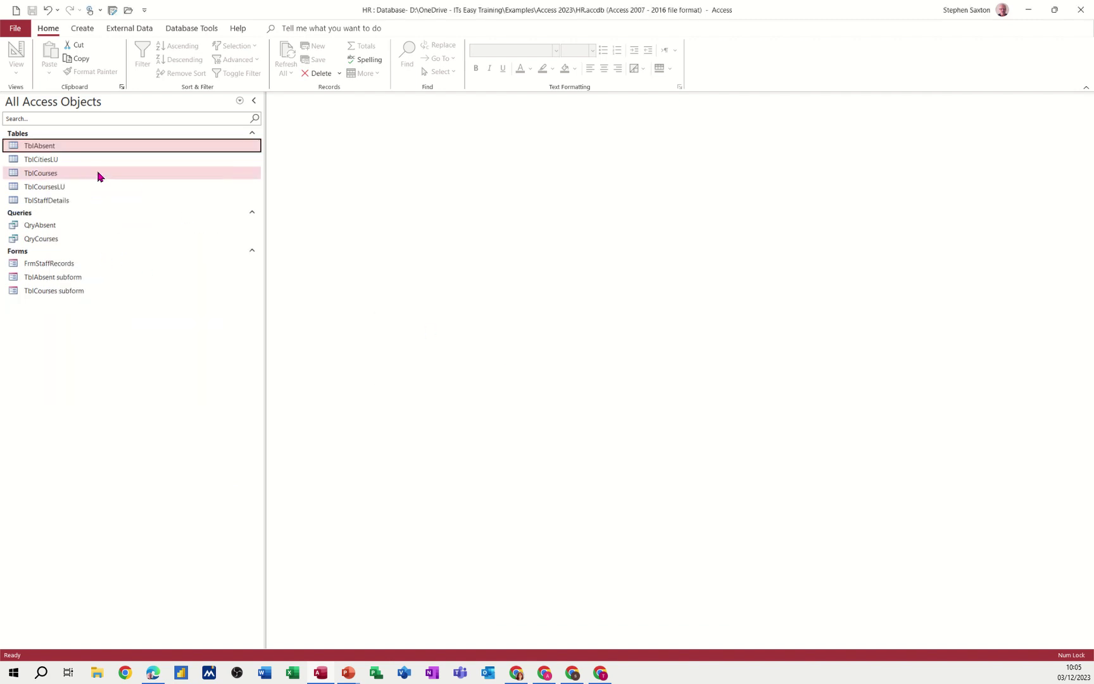
double_click(64, 201)
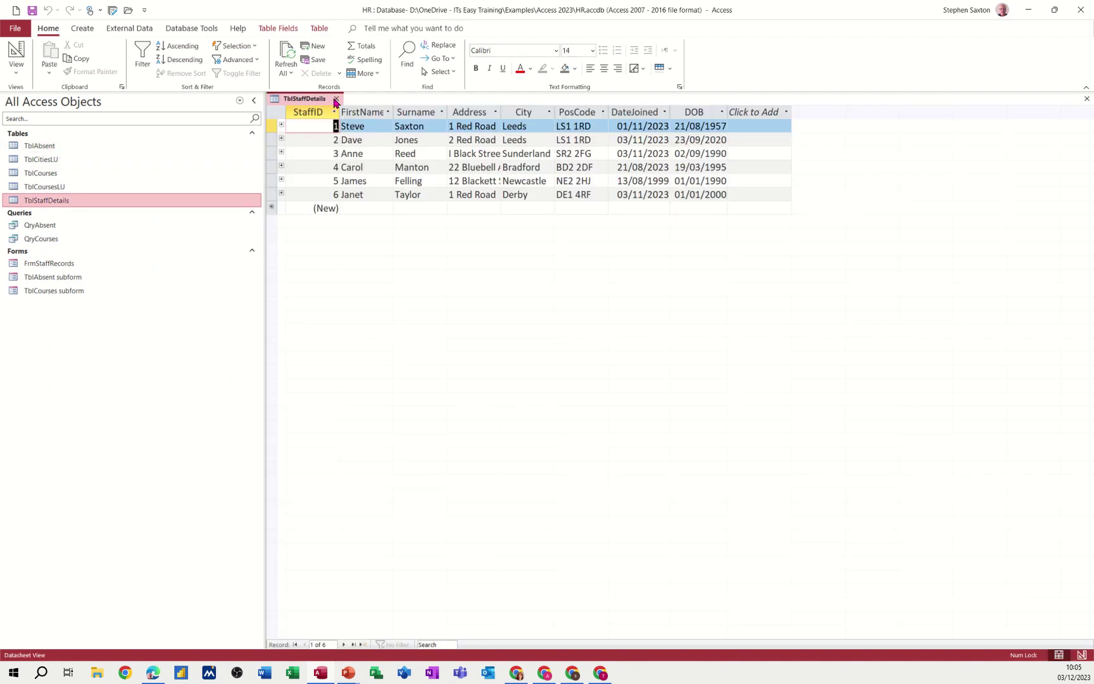
click(337, 99)
double_click(90, 175)
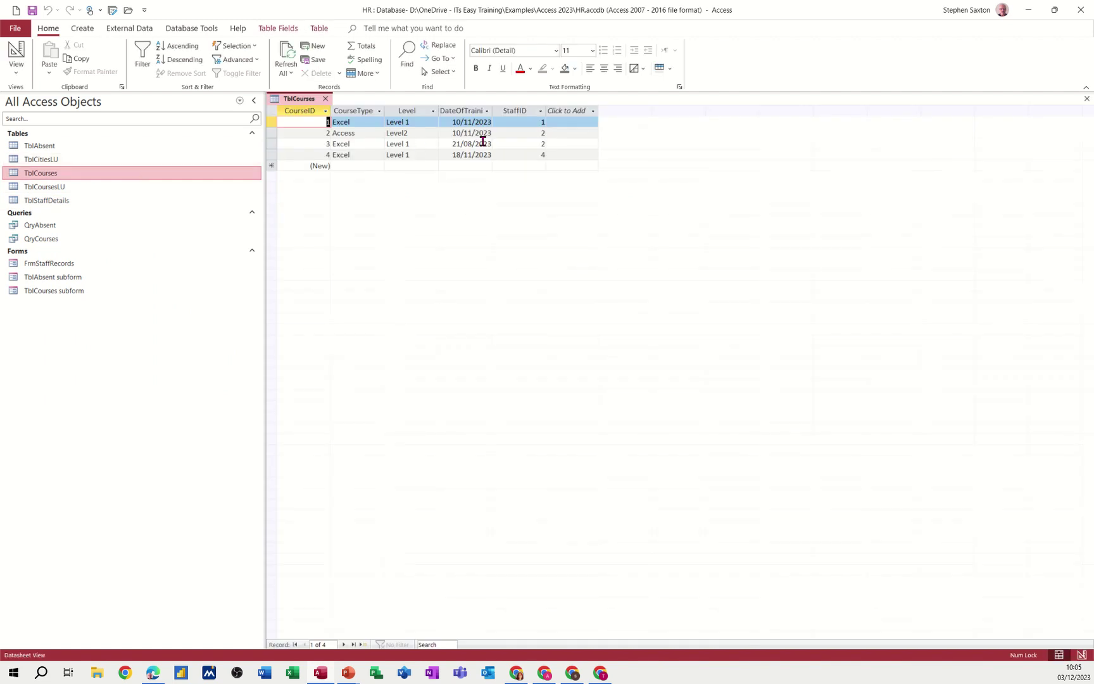
click(325, 99)
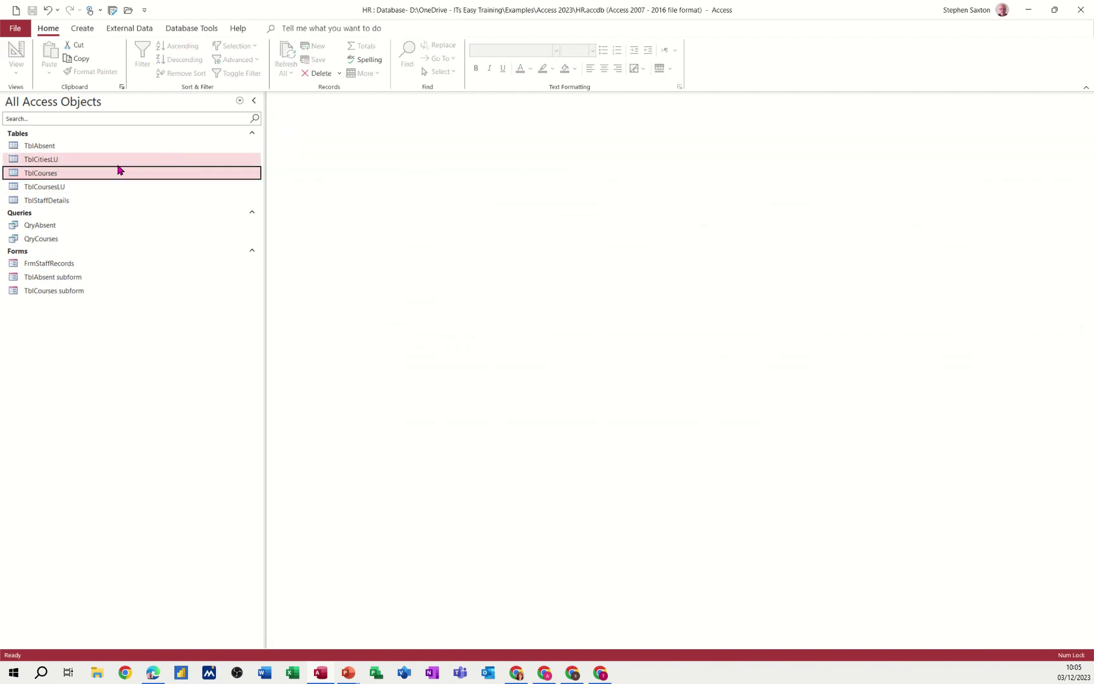
double_click(78, 148)
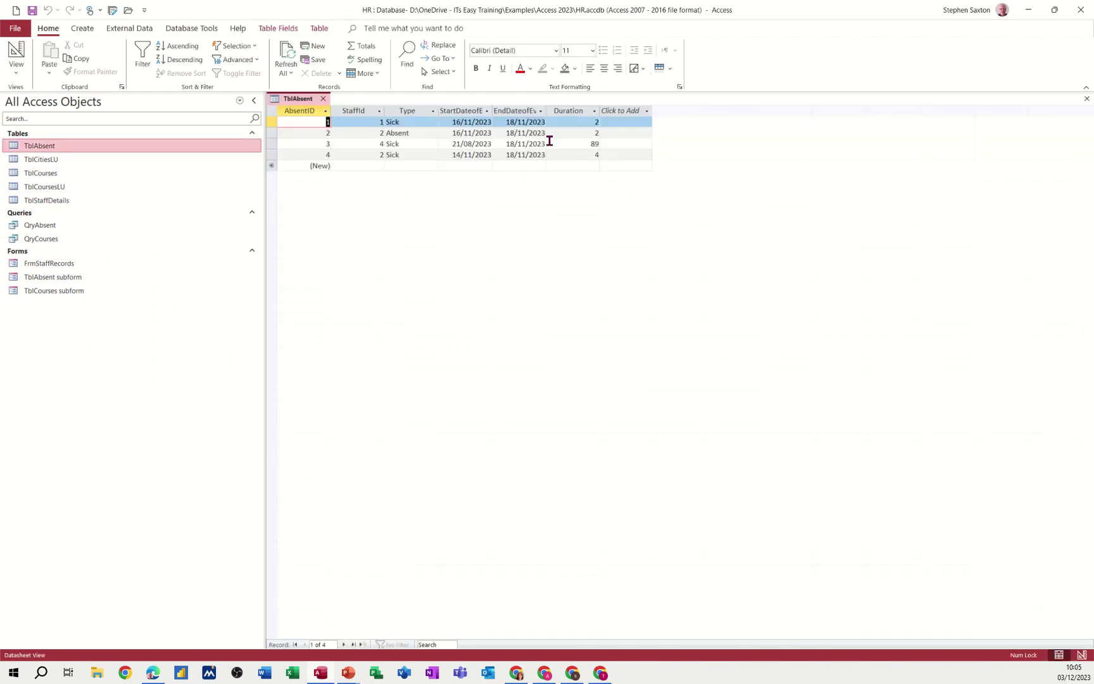
click(323, 99)
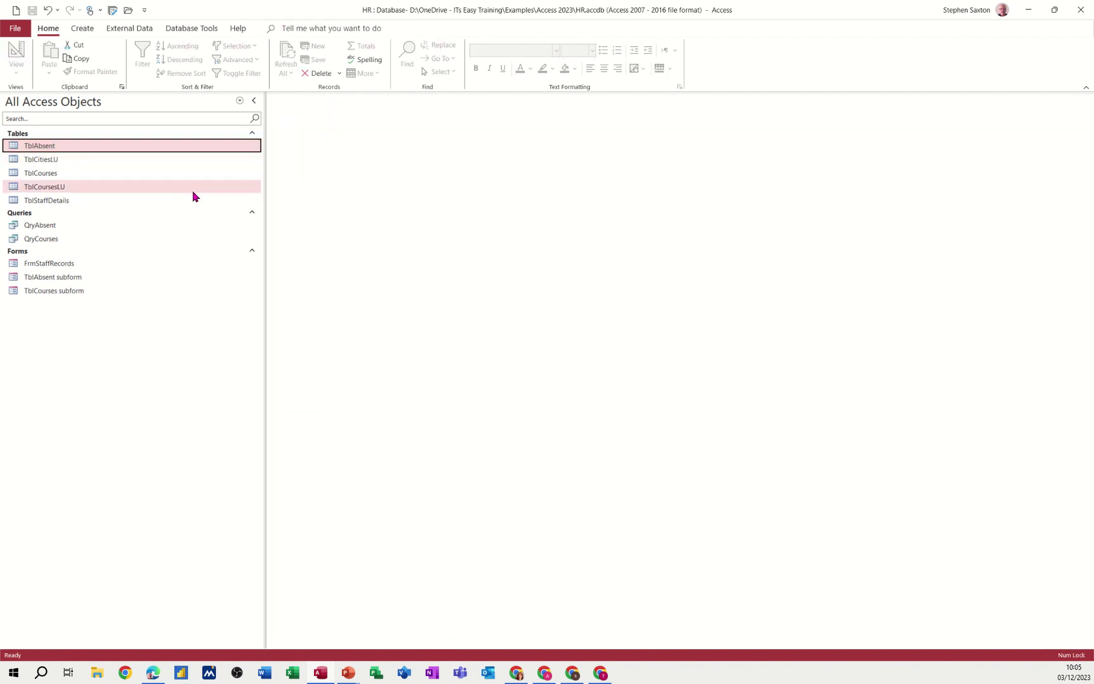
click(36, 263)
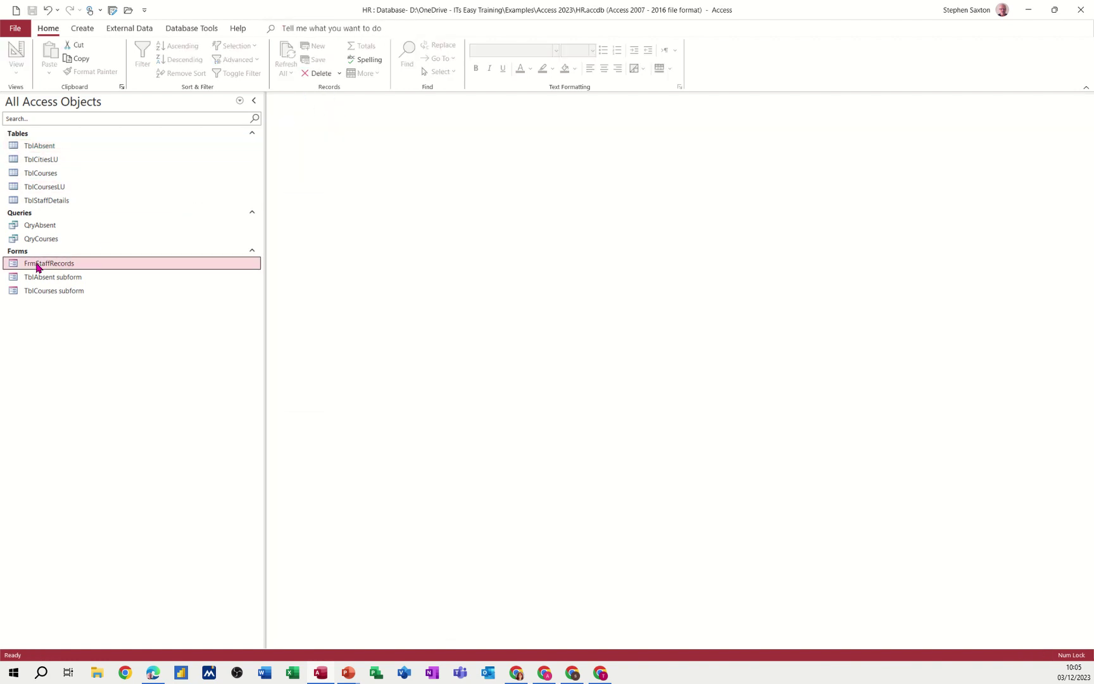
double_click(36, 263)
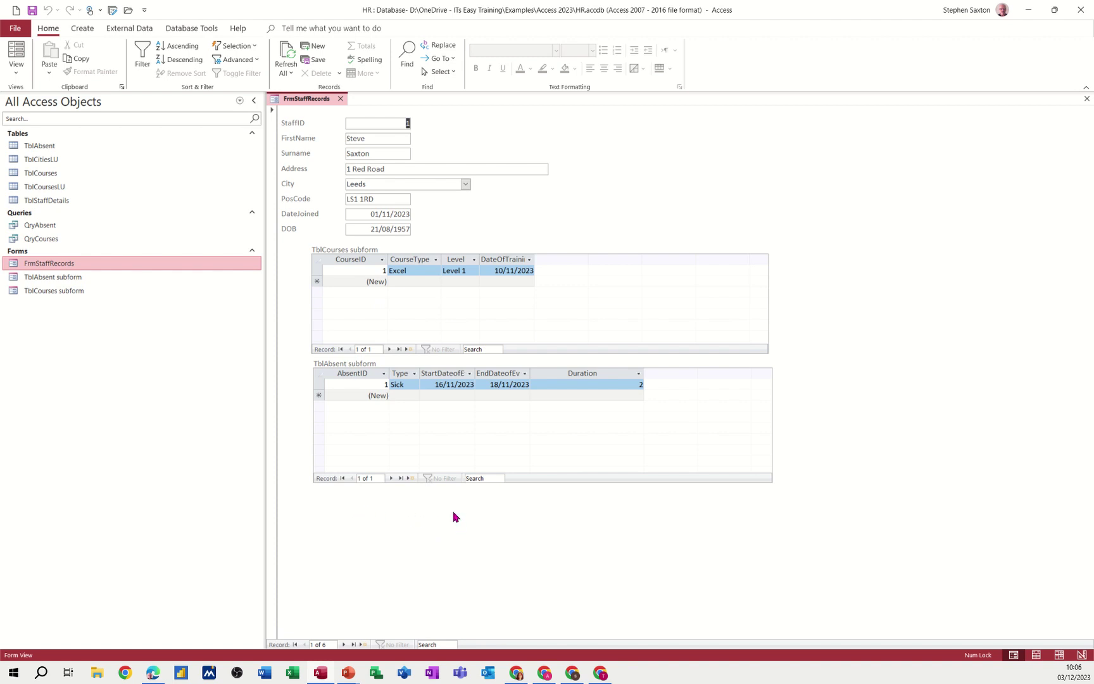
click(340, 99)
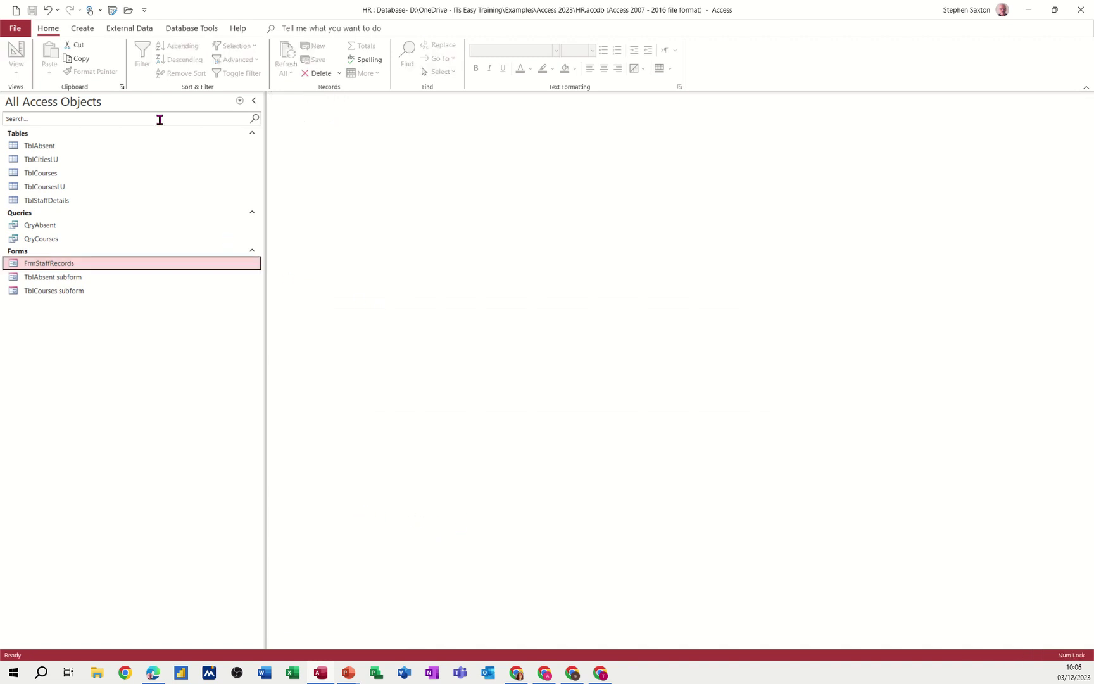
click(189, 29)
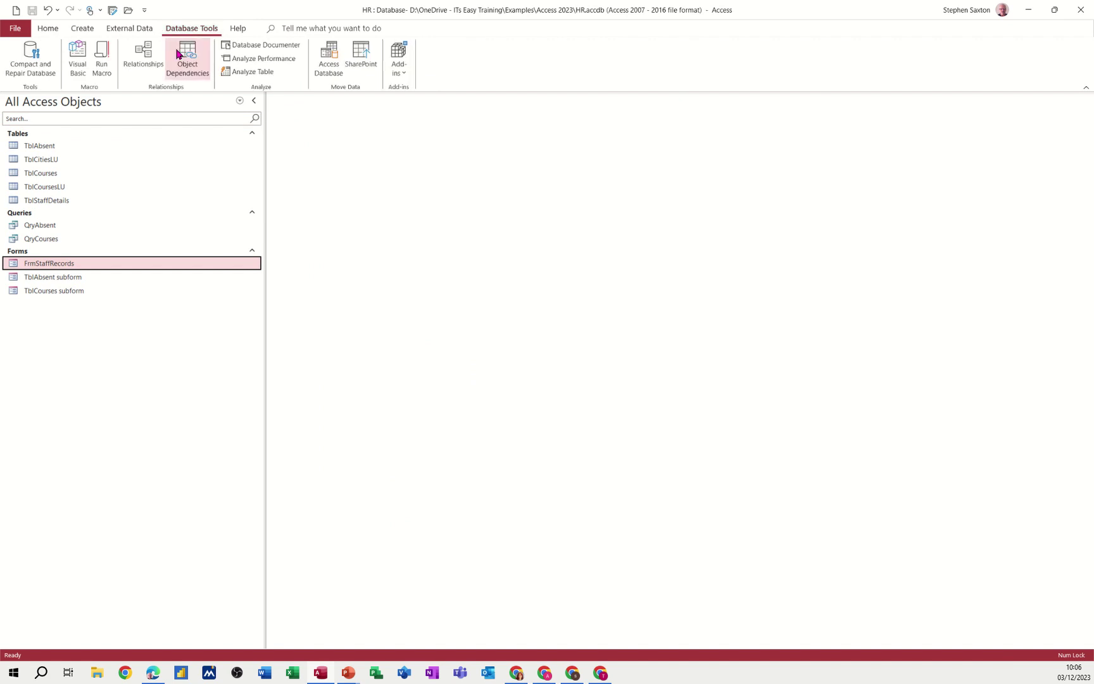
click(145, 54)
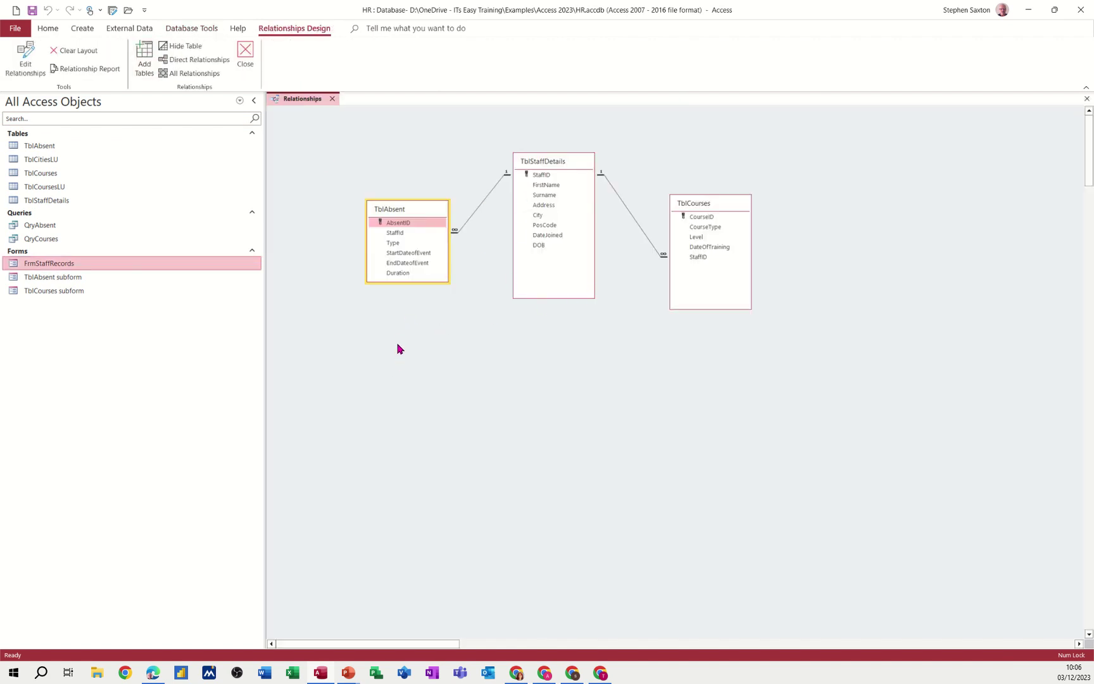
Close the Relationships window and start a new table design with a HolidayID AutoNumber field.
click(331, 99)
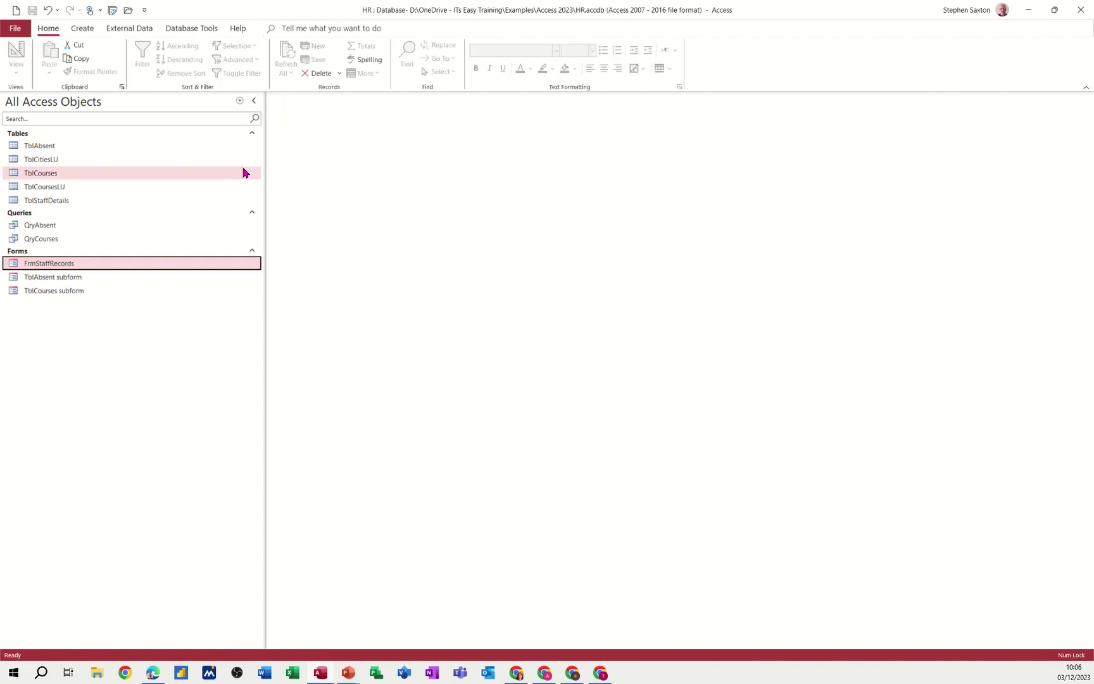
click(83, 29)
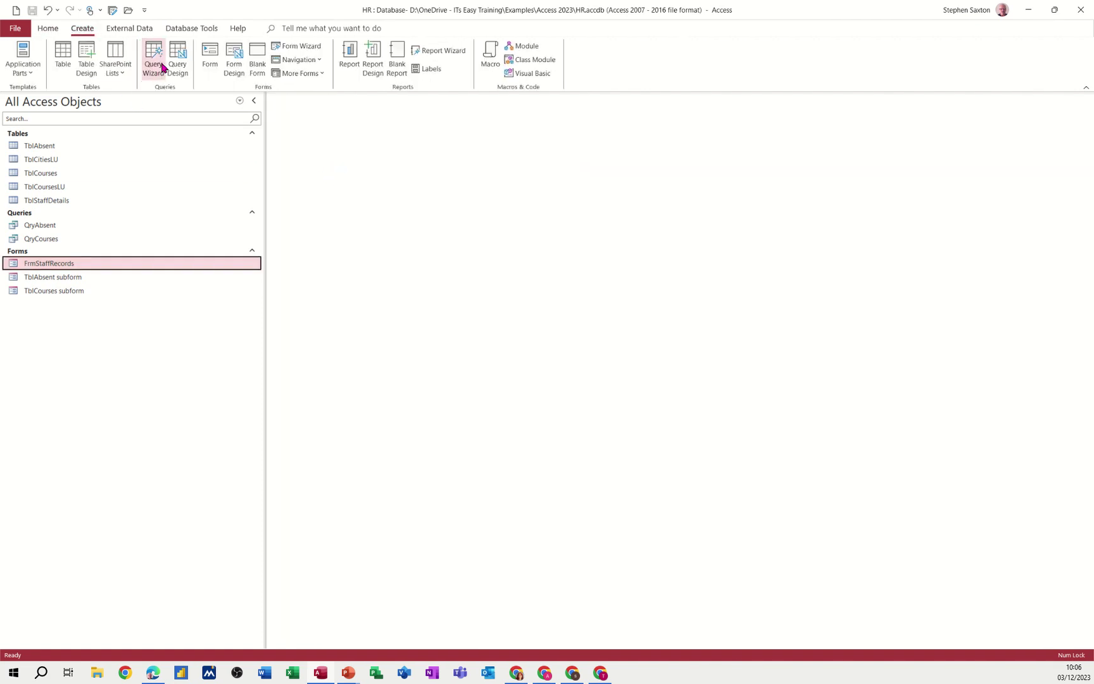
click(87, 58)
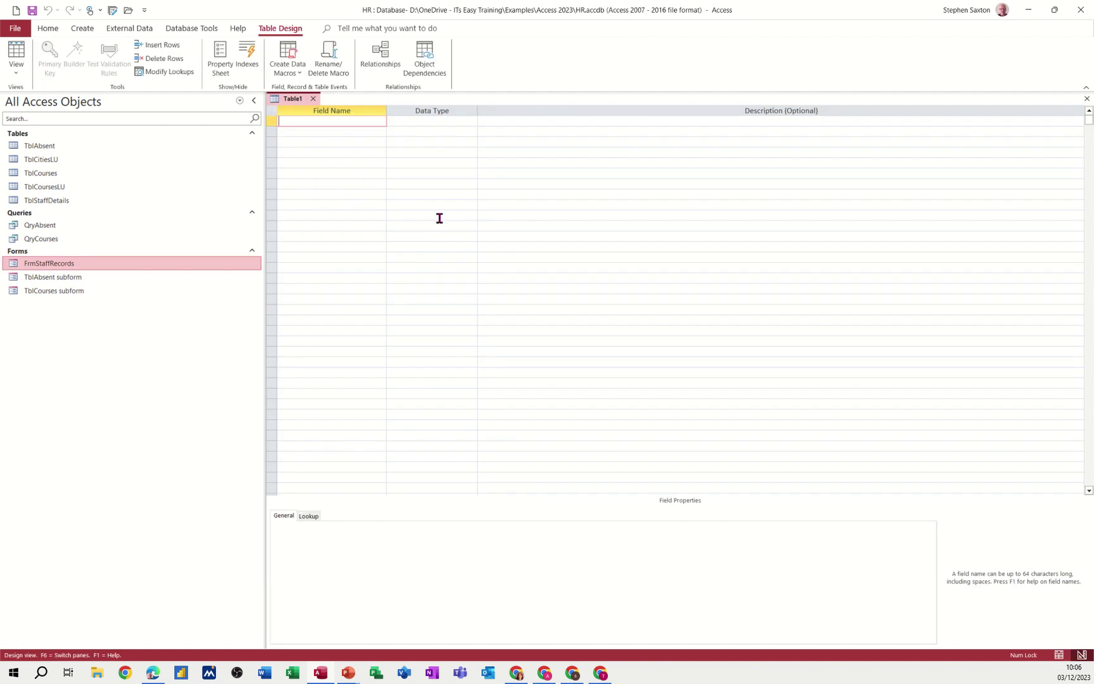
text(HolidayID)
key(Tab)
text(a)
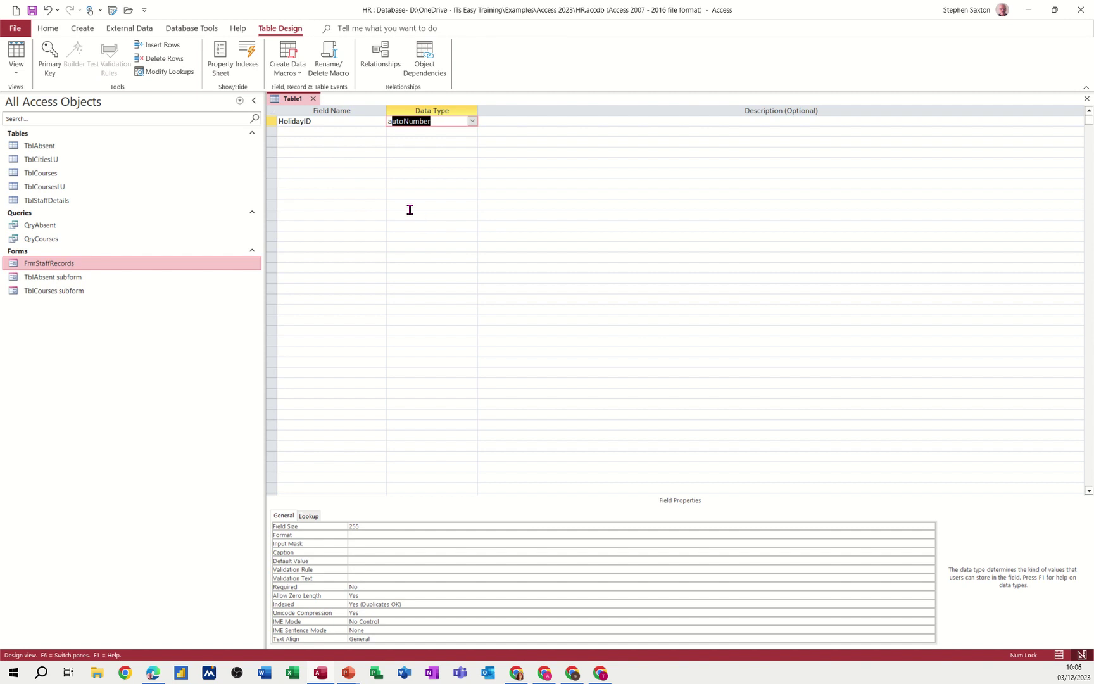
click(314, 132)
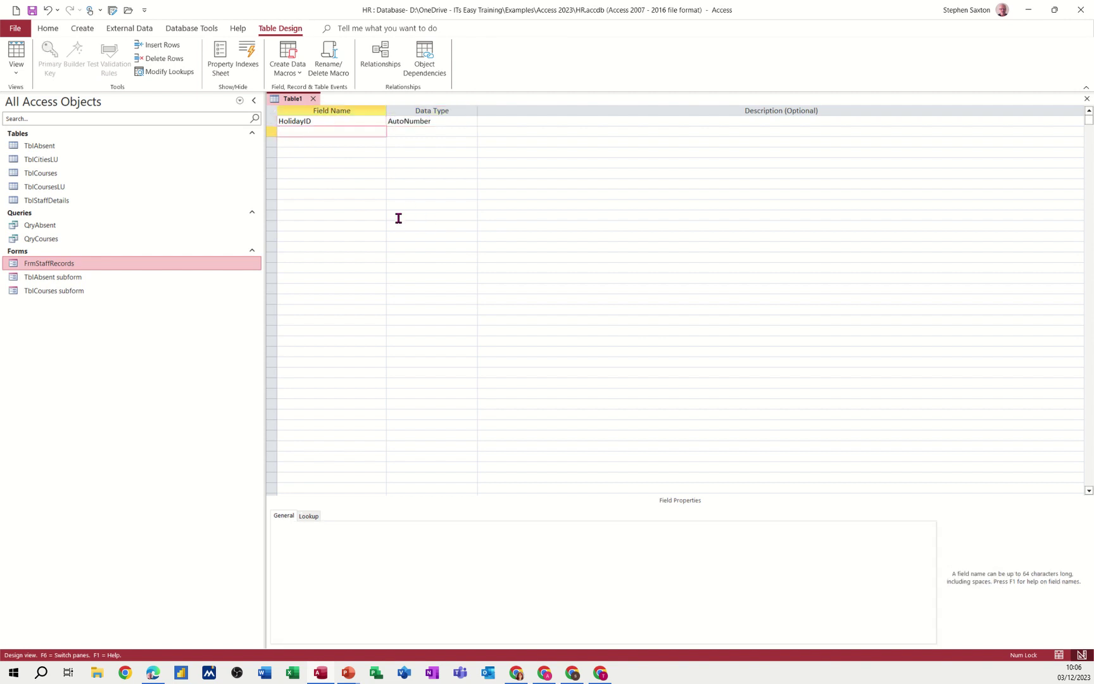
Add Allocated as a Number field and StartDate as a Date/Time field.
text(Allocated)
key(Tab)
text(n)
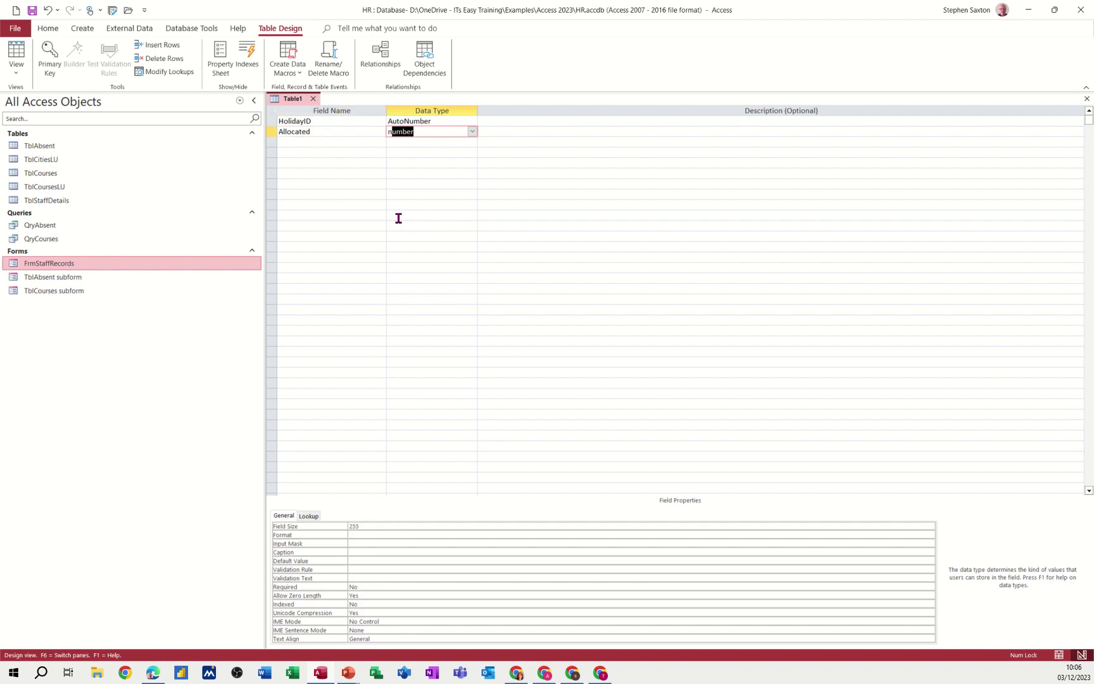
key(Tab)
key(Tab)
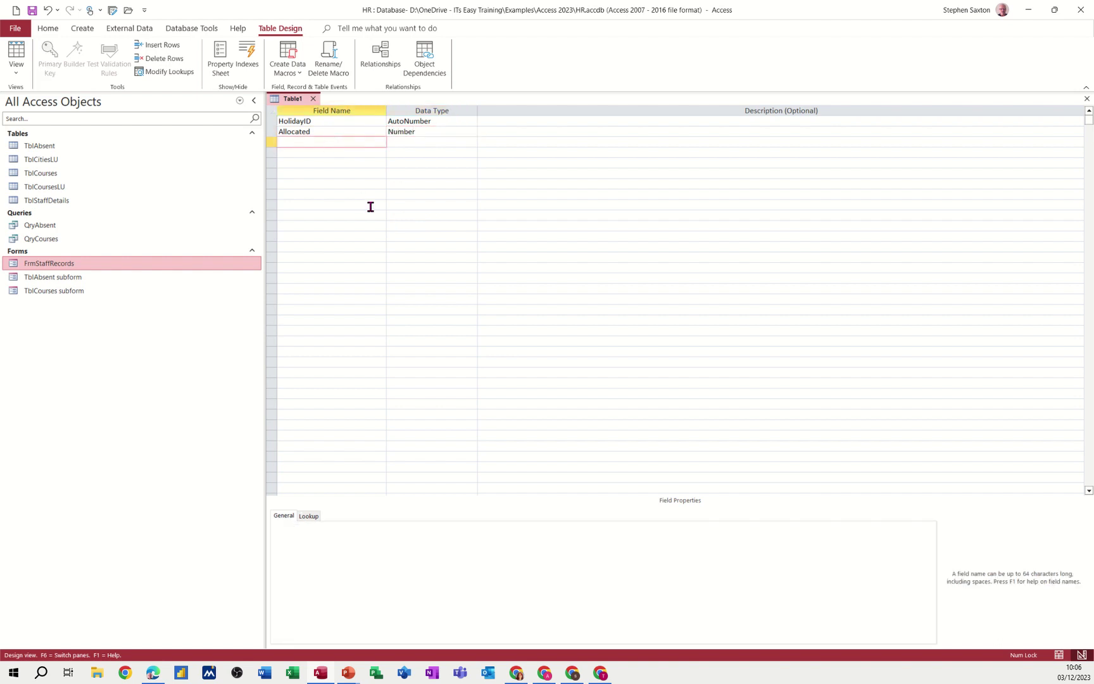
text(StaDate)
click(290, 143)
text(rt)
key(Tab)
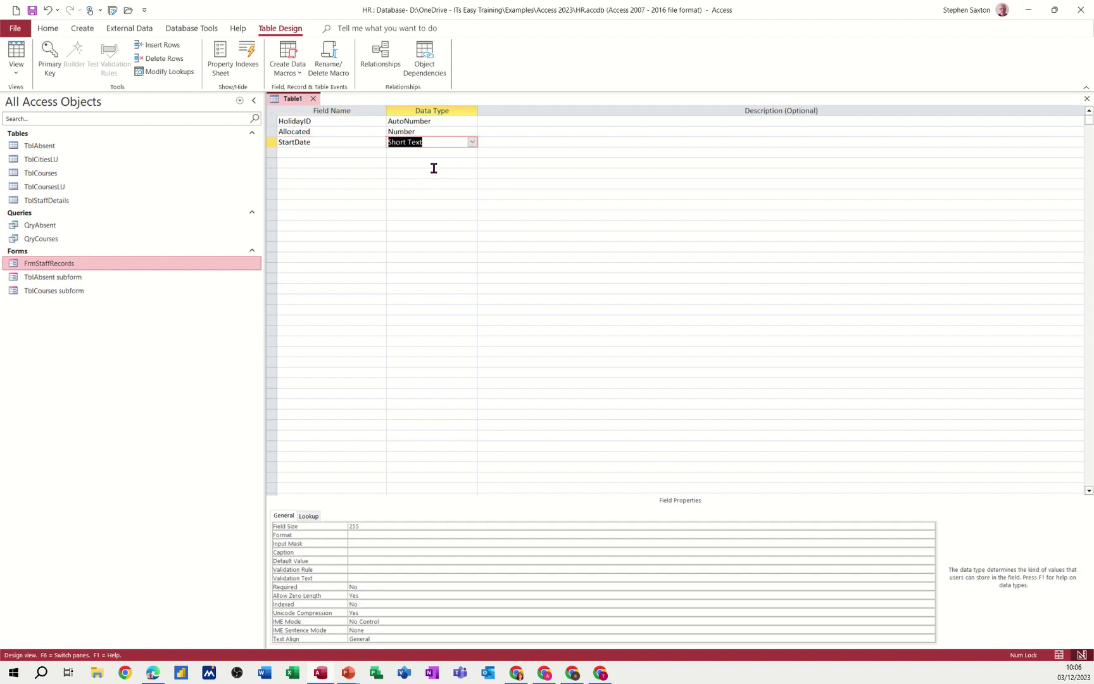
text(d)
key(Tab)
key(Tab)
Add an EndDate Date/Time field and name the next field Duration.
text(EndD)
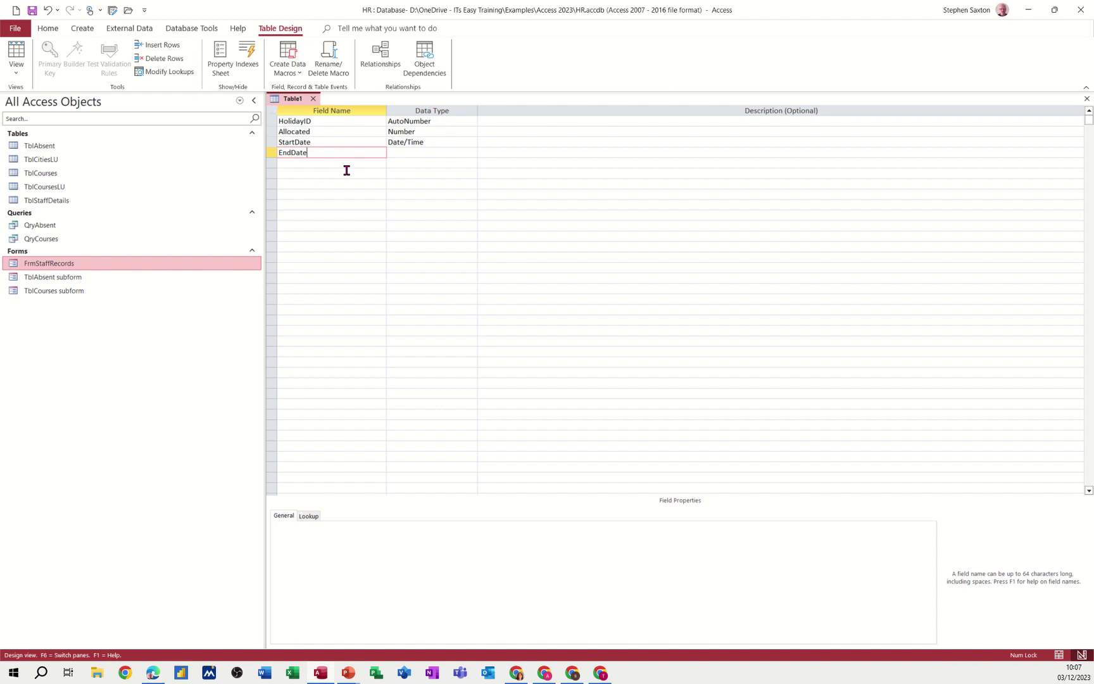
key(Tab)
text(d)
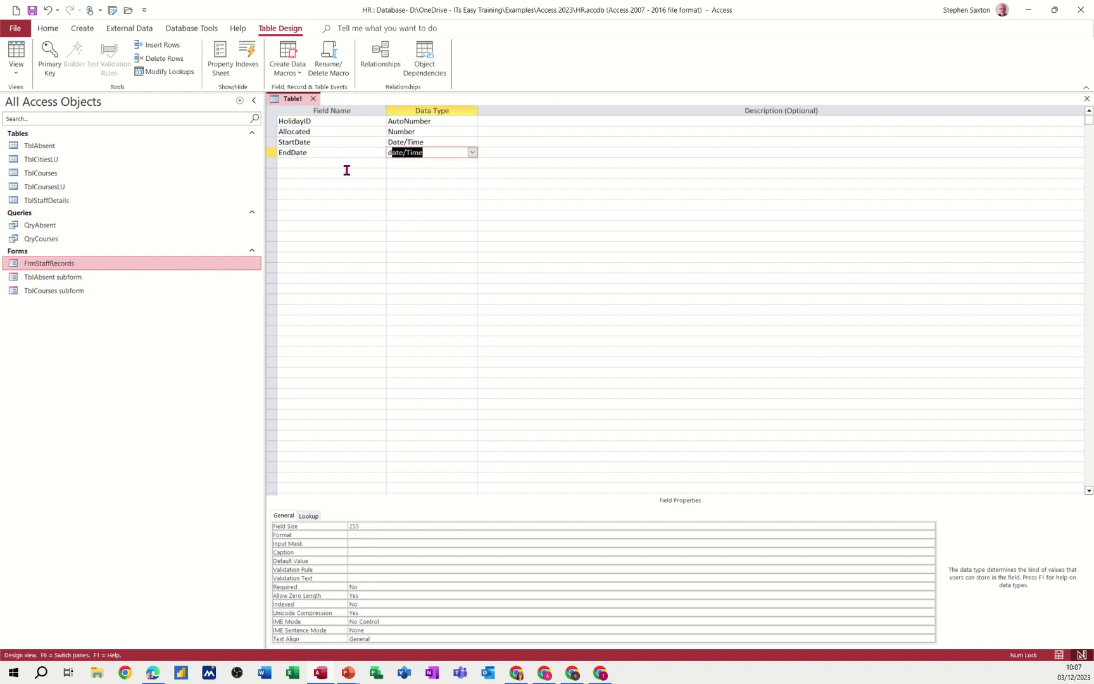
click(327, 166)
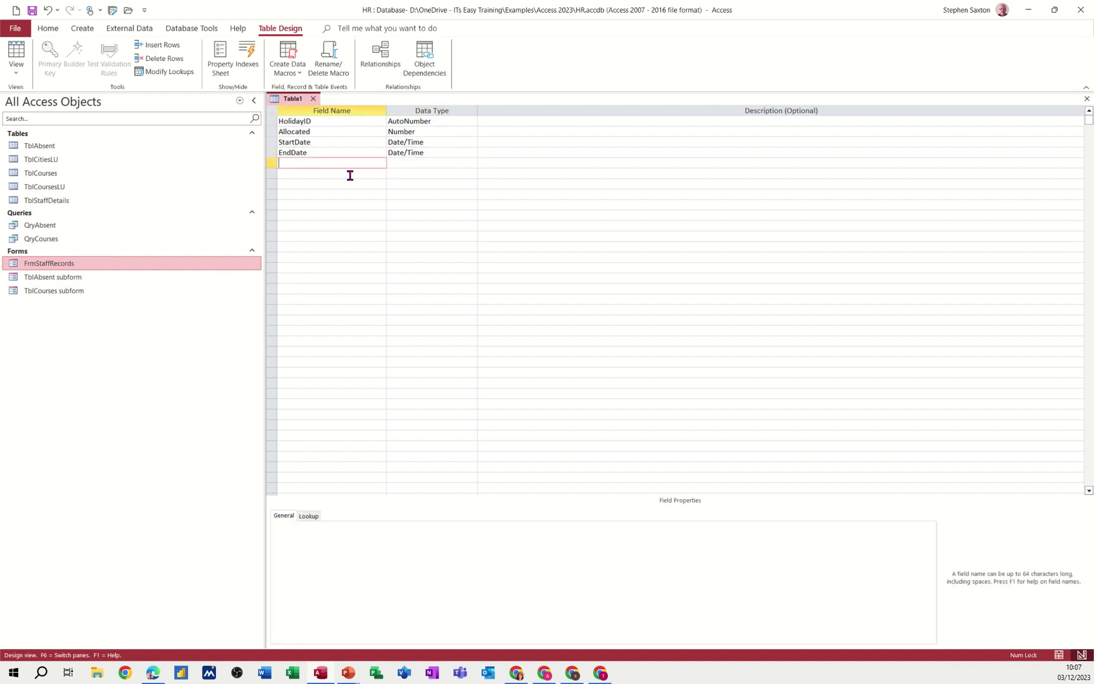
text(Duration)
Set Duration's data type to Calculated with the expression [EndDate]-[StartDate].
key(Tab)
text(ca)
key(Return)
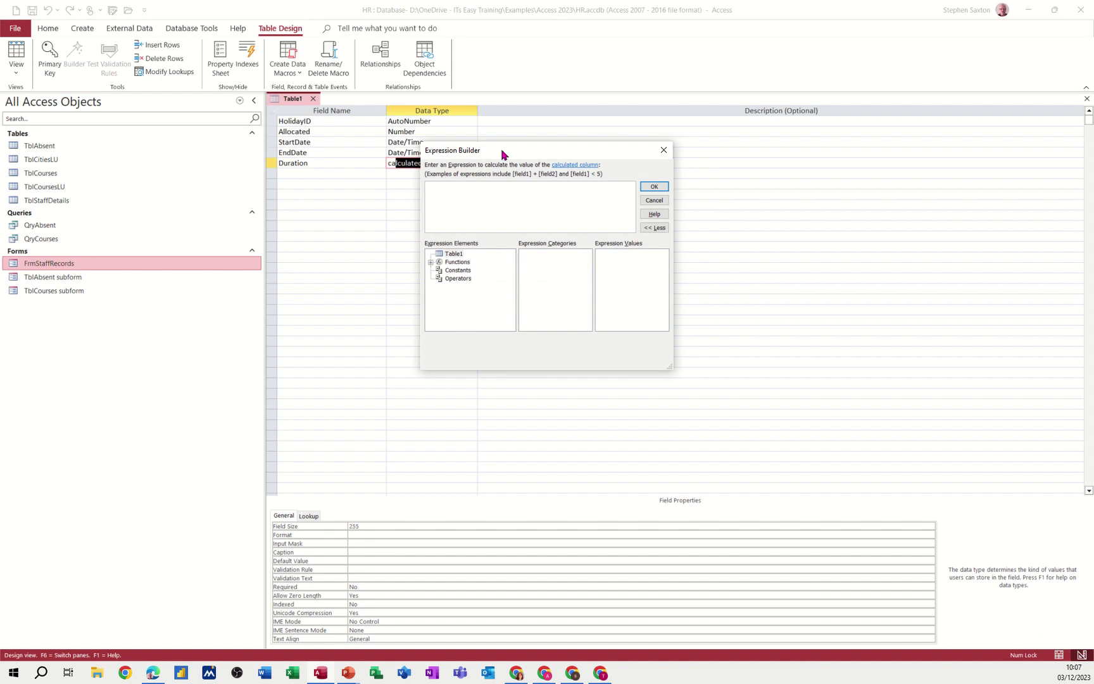
drag(503, 155, 567, 201)
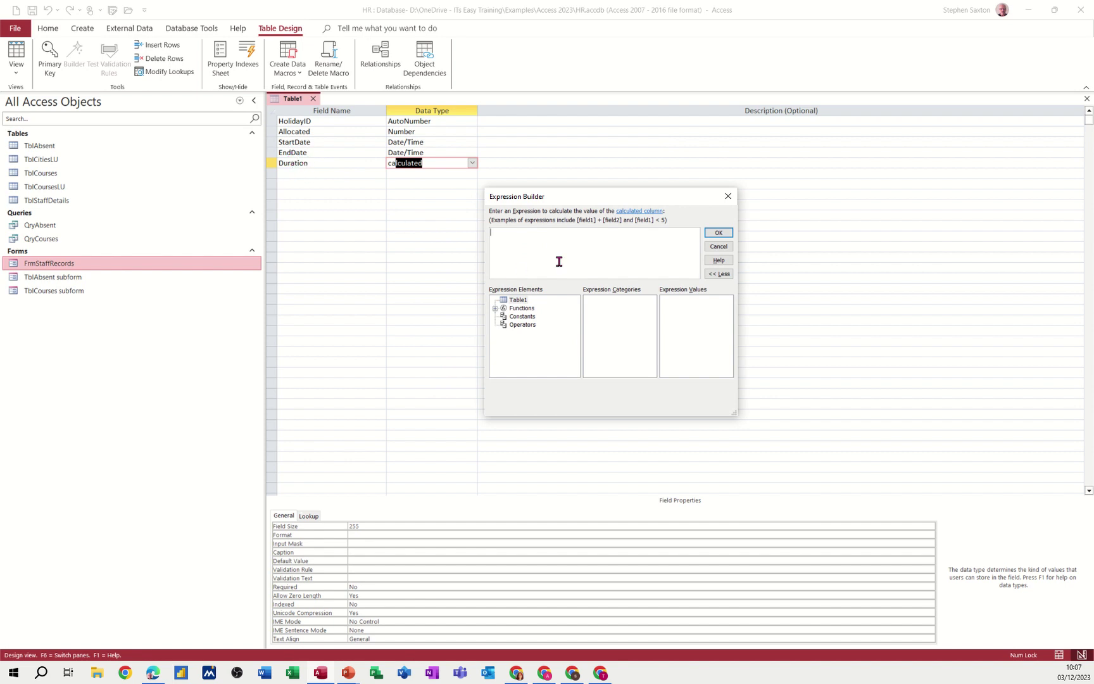
text([EndDate]-[StartDate)
click(717, 234)
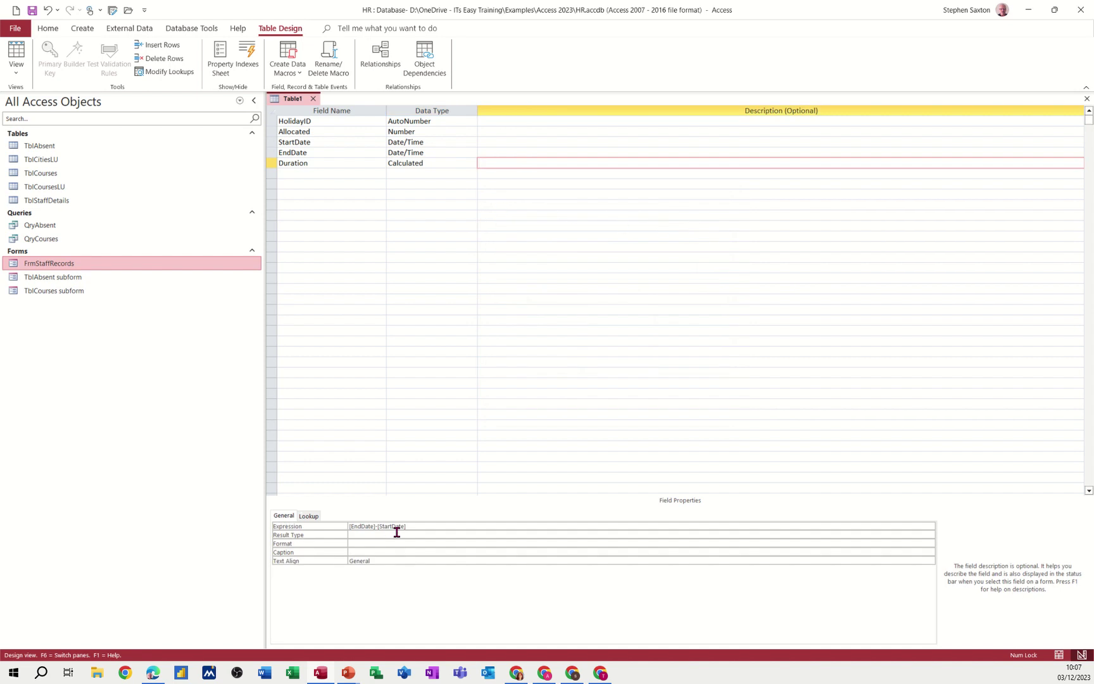
Add a Remaining field of Calculated type using the expression [allocated]-[duration].
click(314, 175)
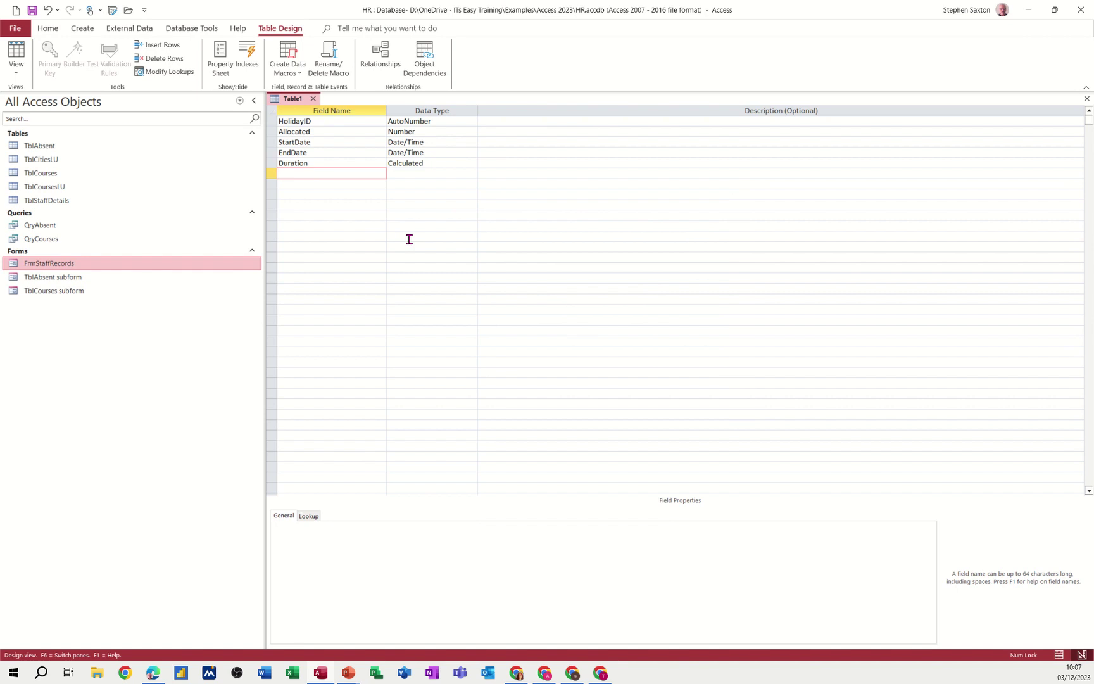
text(Remaining)
key(Tab)
text(c)
key(Tab)
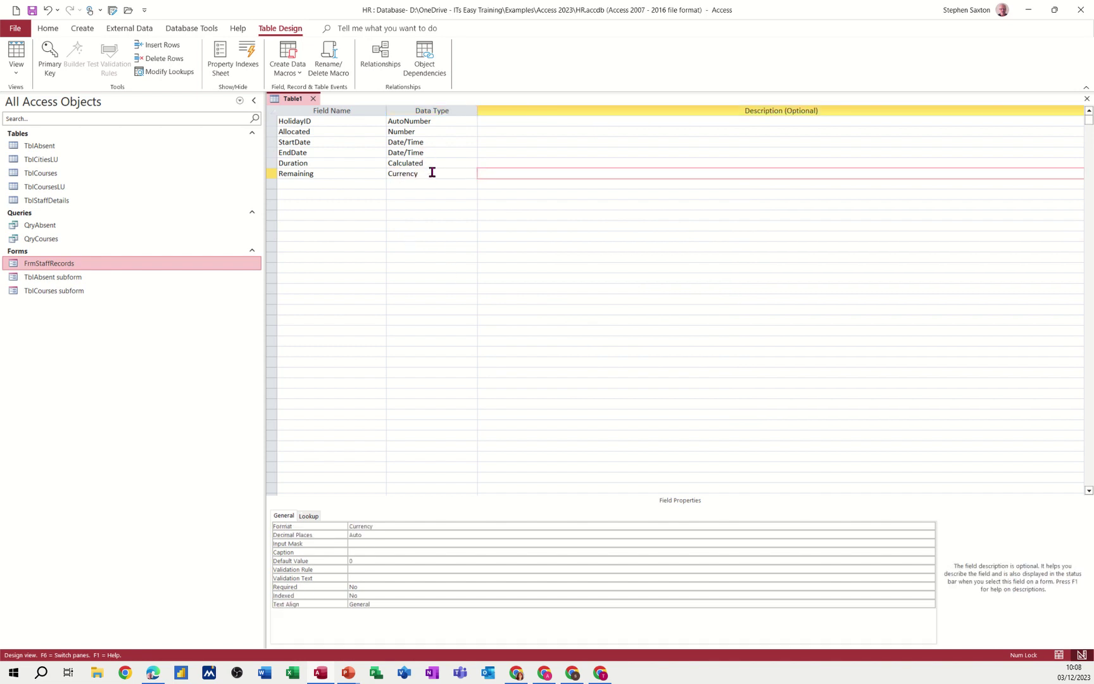
drag(428, 172, 383, 171)
text(calculated)
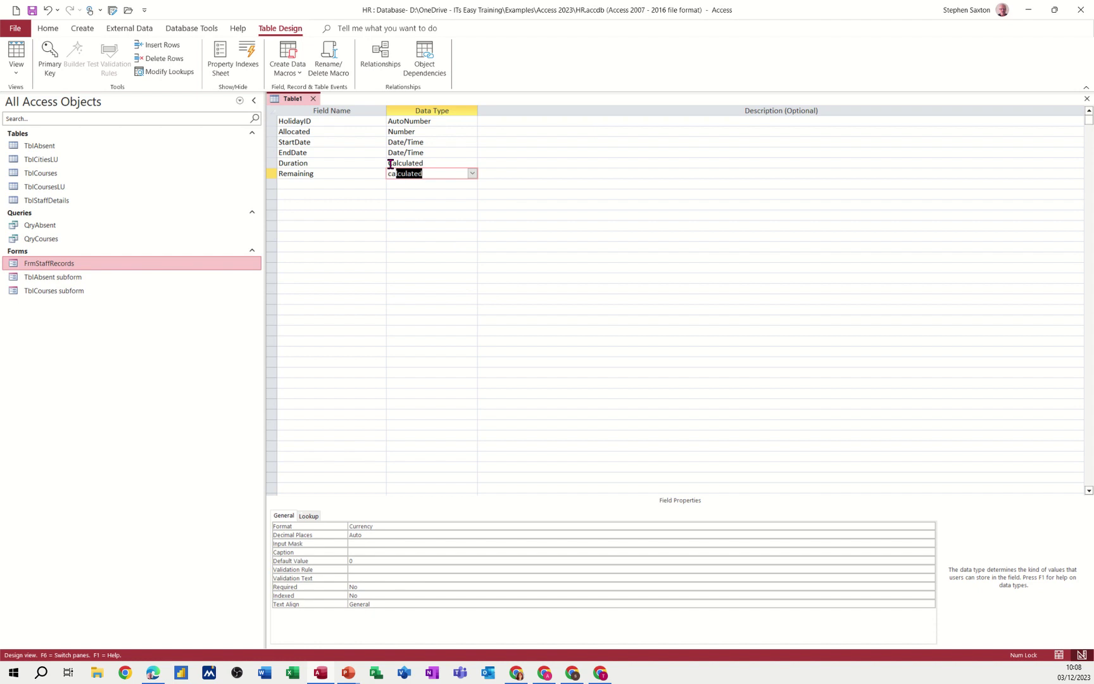
key(Return)
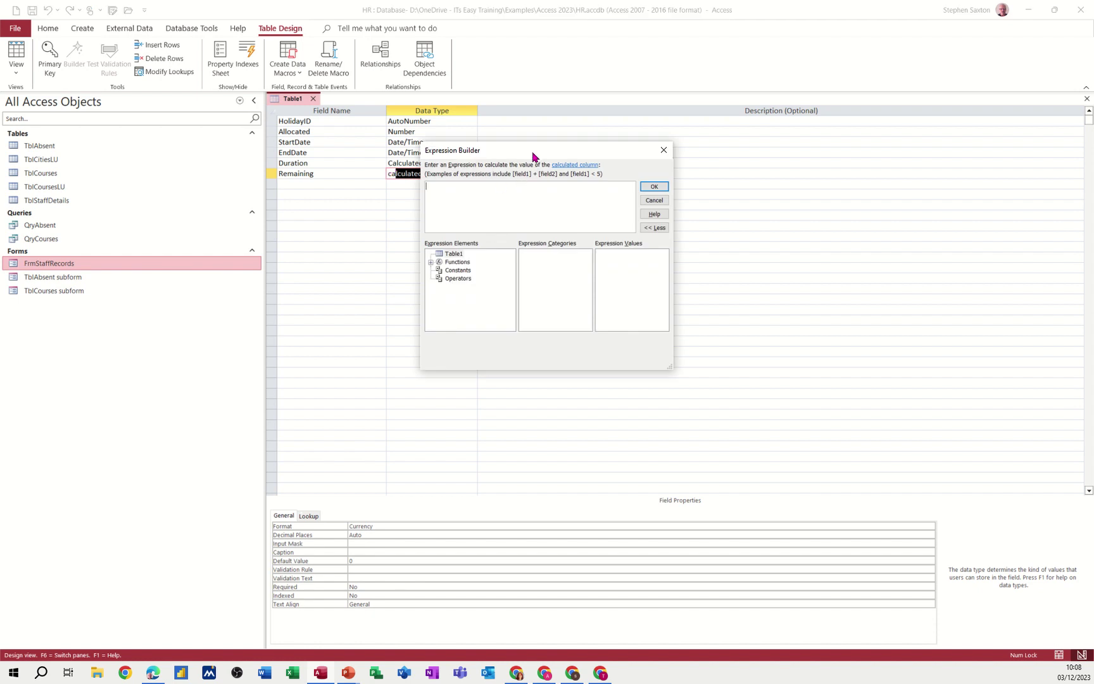
drag(526, 150, 528, 217)
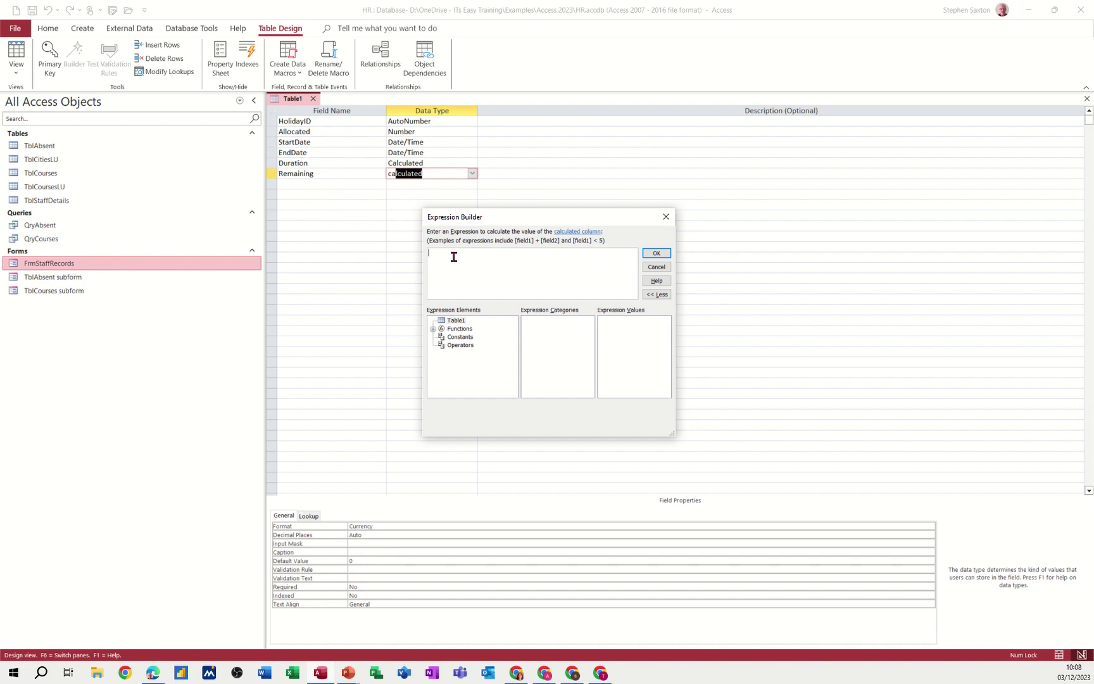
text([allocated]-[duration)
click(656, 252)
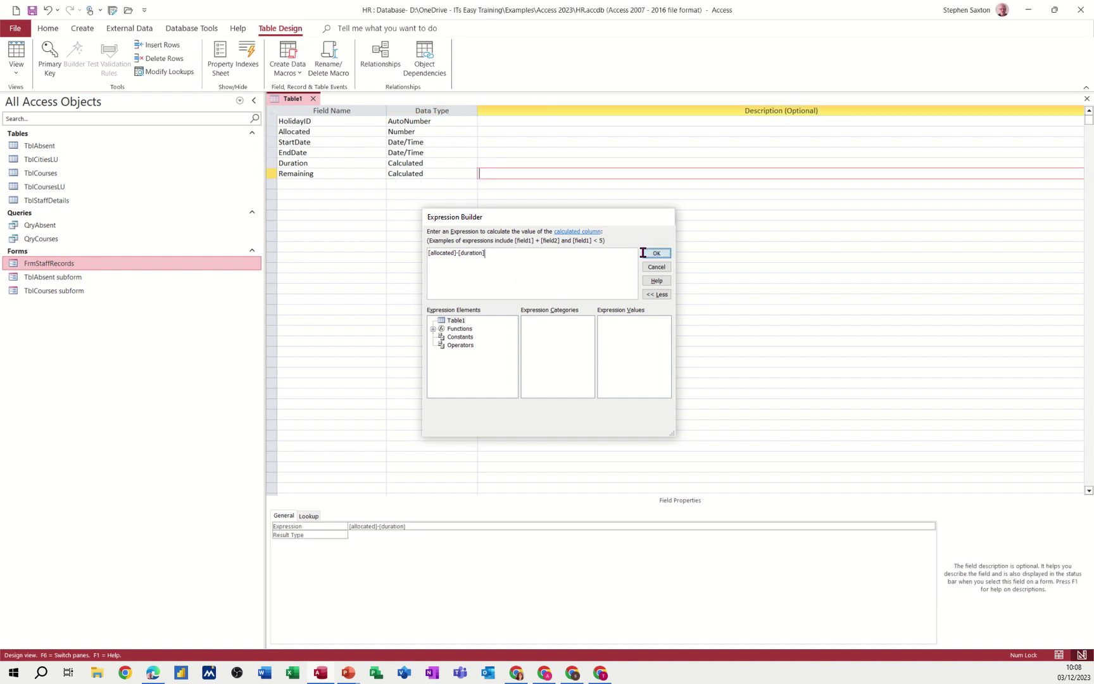
Add StaffID as a Number field and set its lookup Display Control to Combo Box.
click(316, 183)
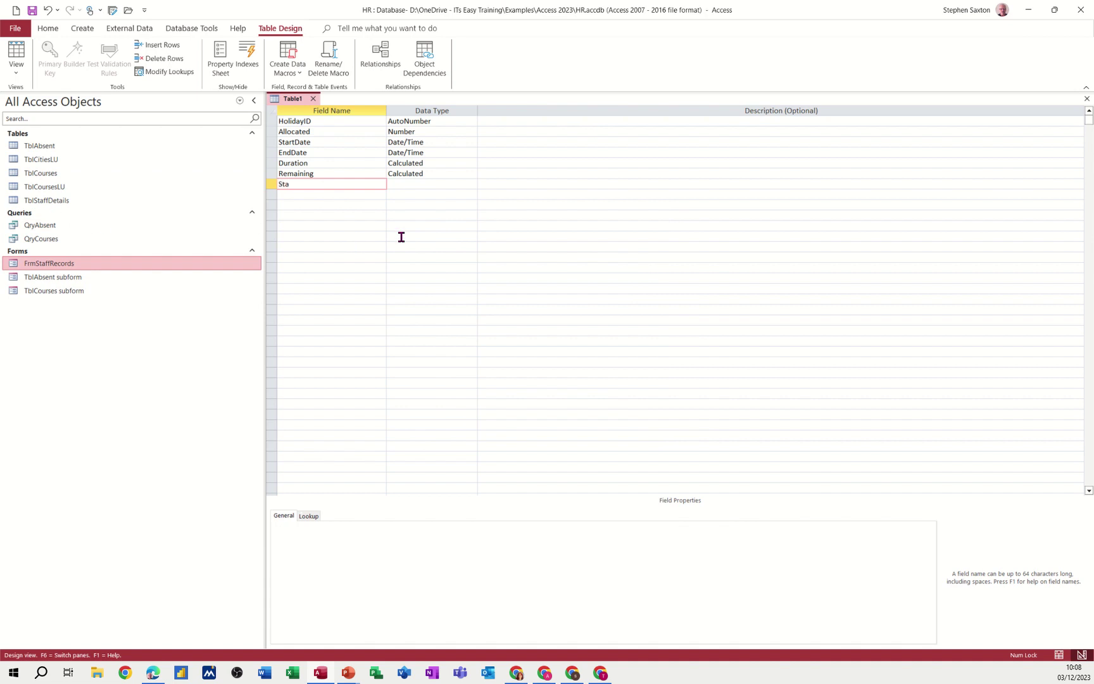
key(Tab)
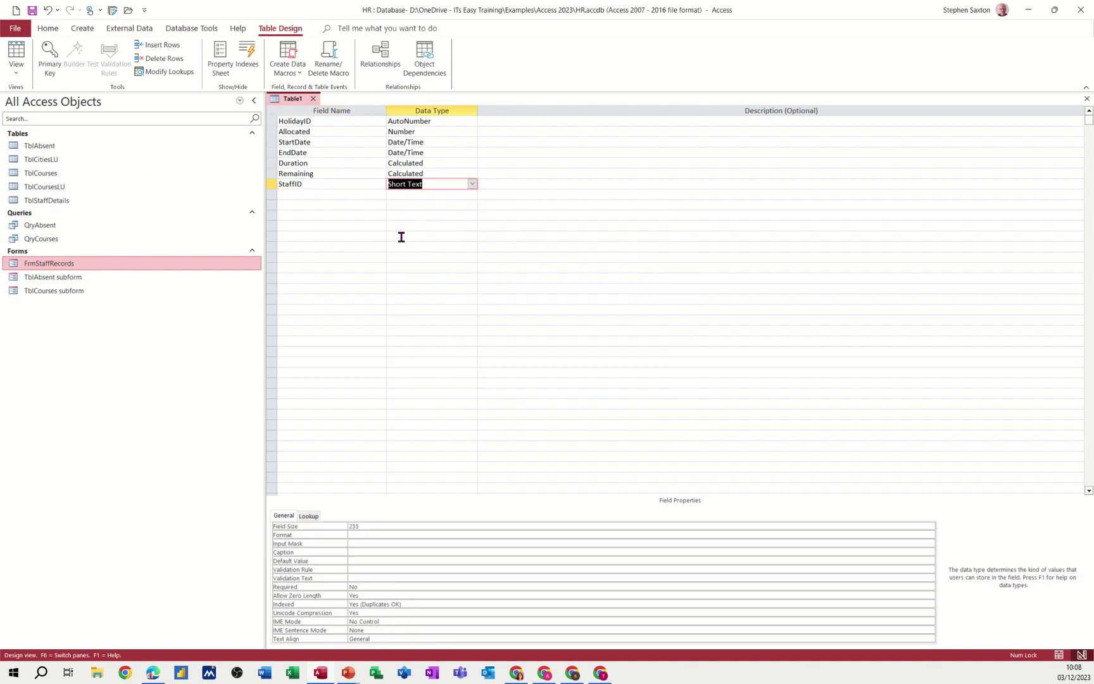
text(number)
click(346, 184)
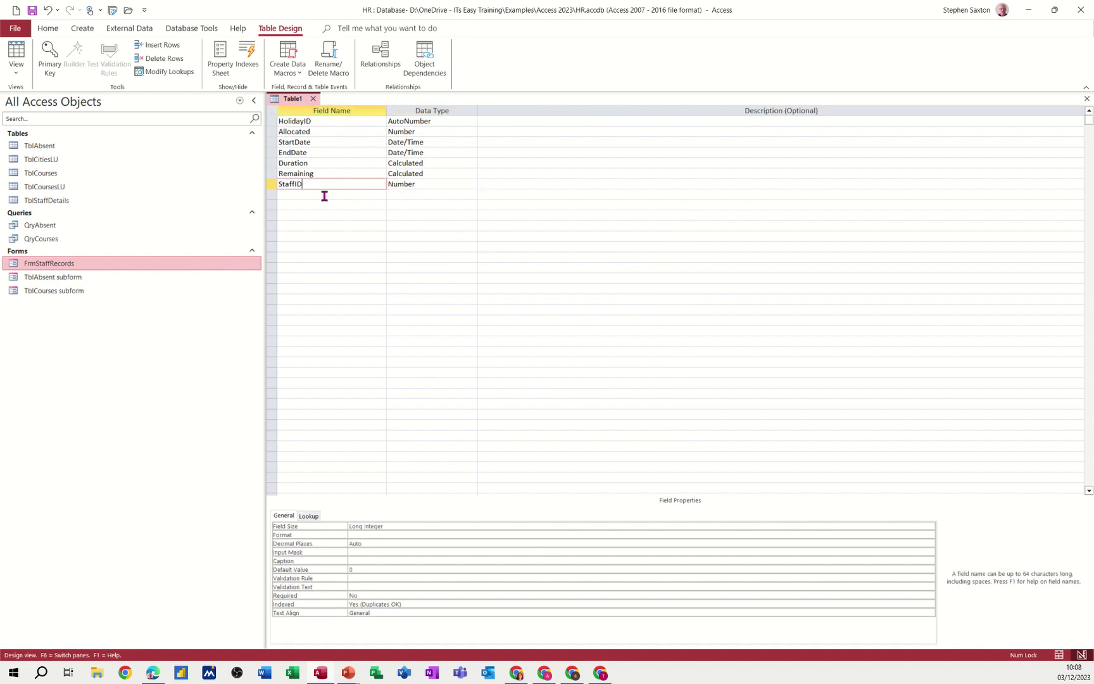
click(307, 516)
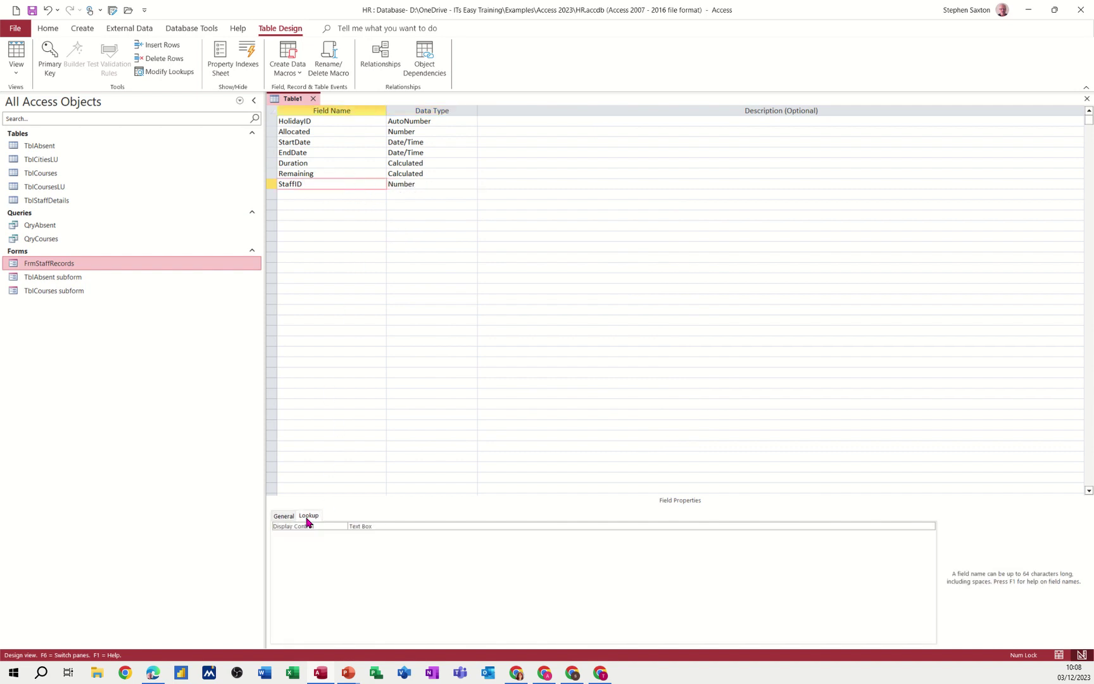
click(380, 526)
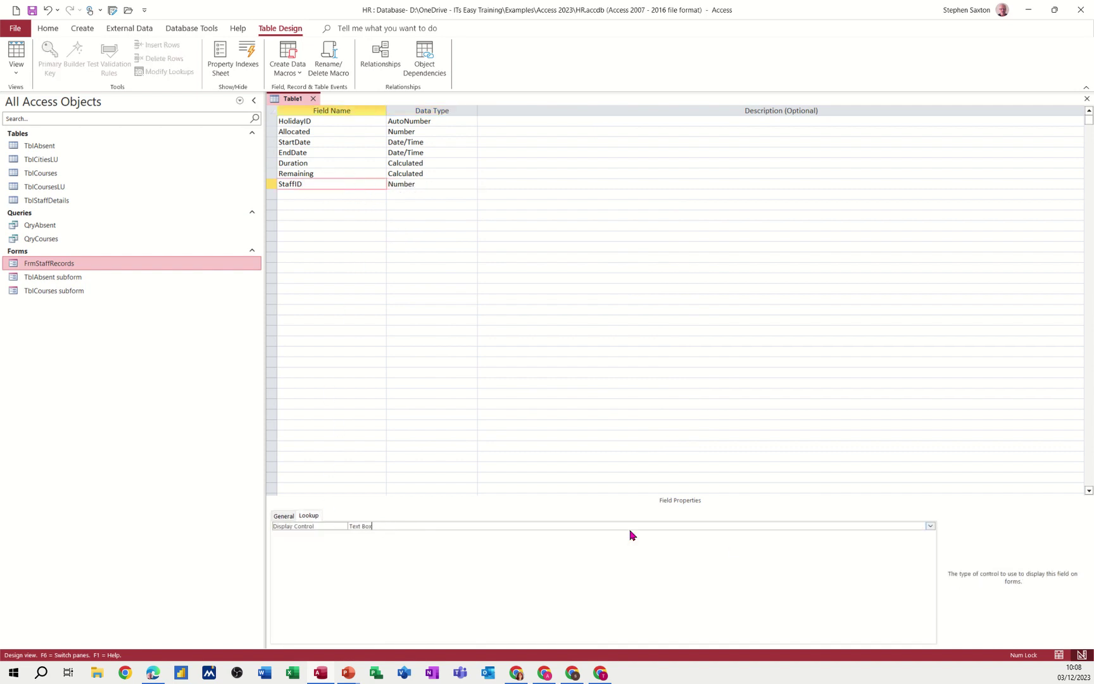
click(930, 526)
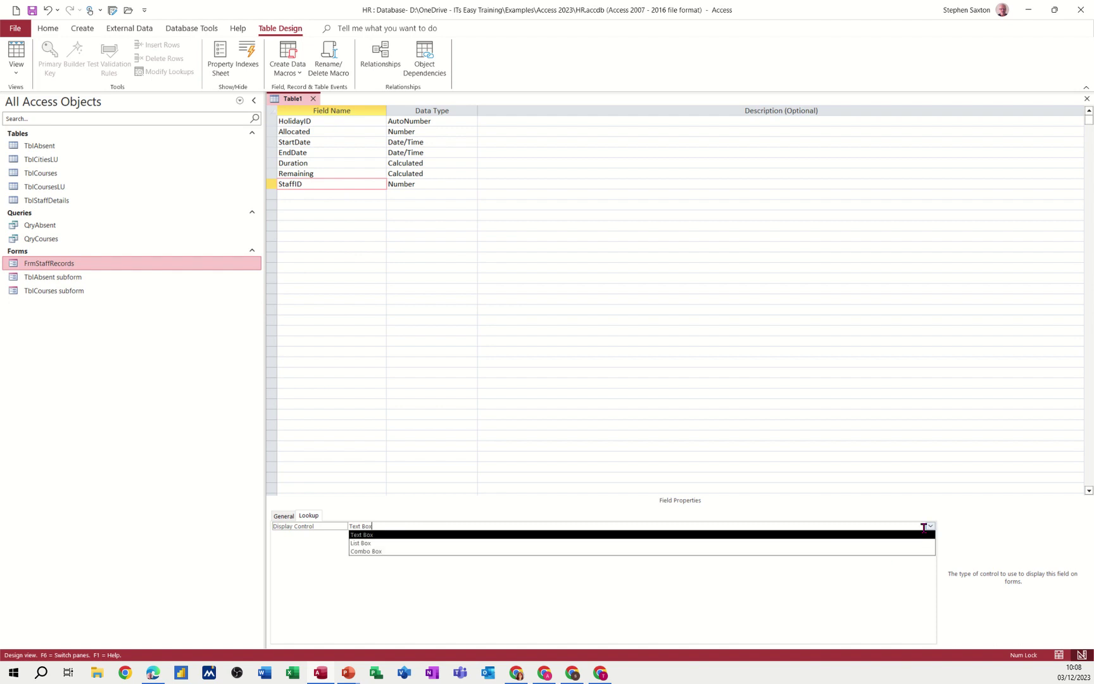
click(512, 558)
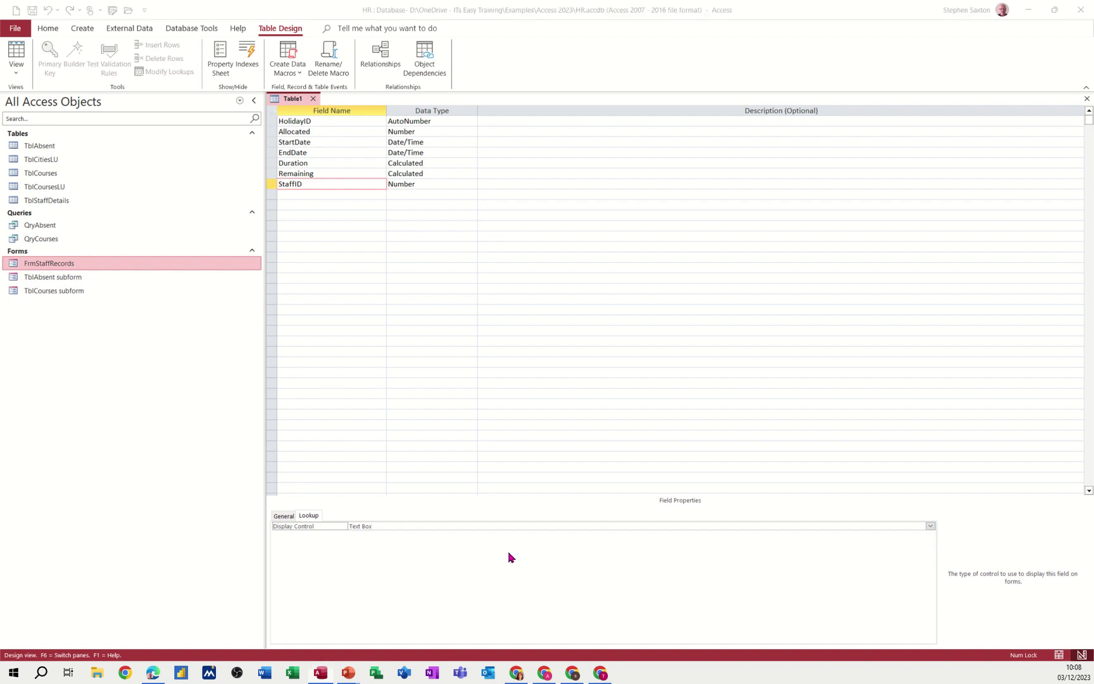
click(929, 526)
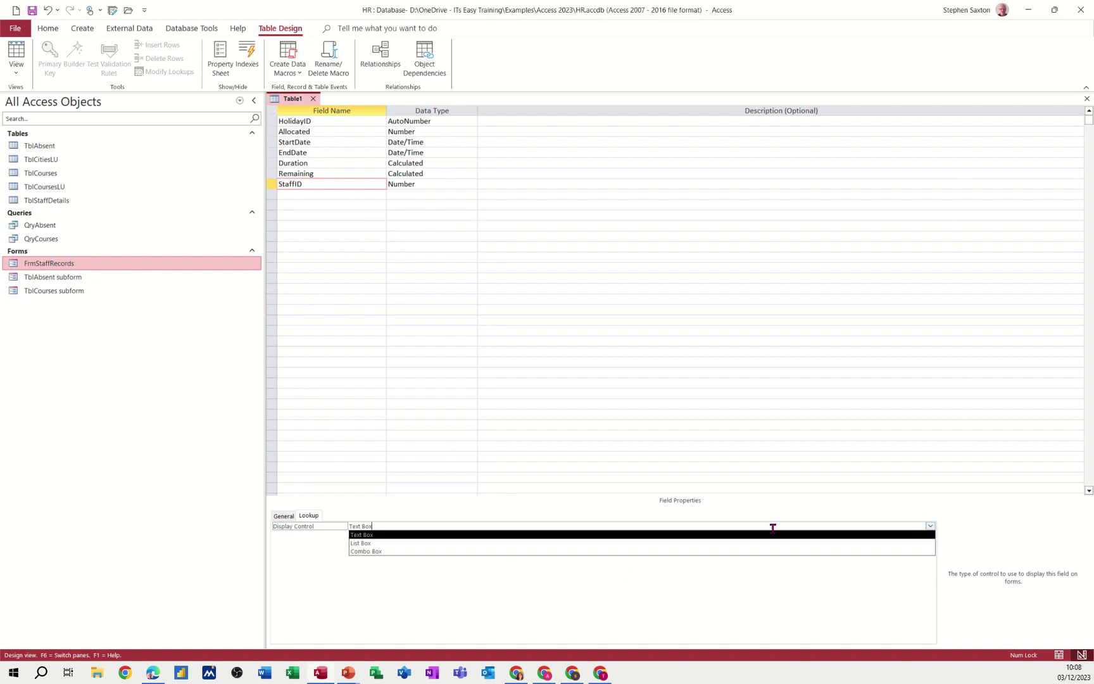
click(356, 551)
Set StaffID's Row Source to TblStaffDetails, 2cm column widths, 10cm list width, and save as TblHolidays.
click(365, 543)
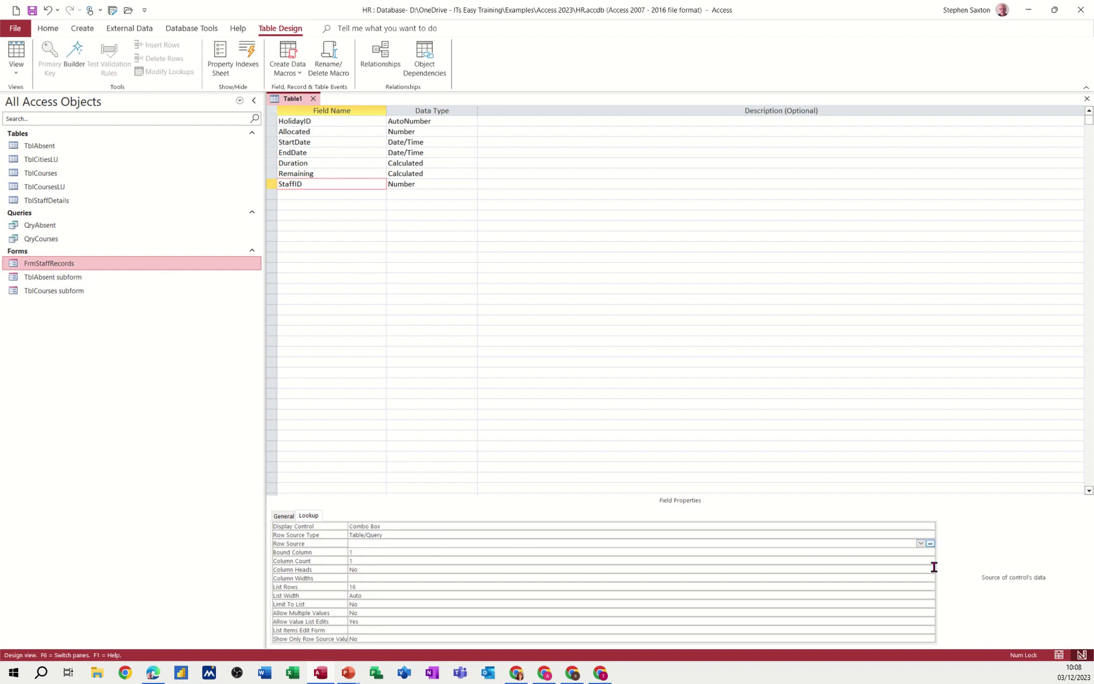
click(920, 544)
click(442, 601)
click(364, 560)
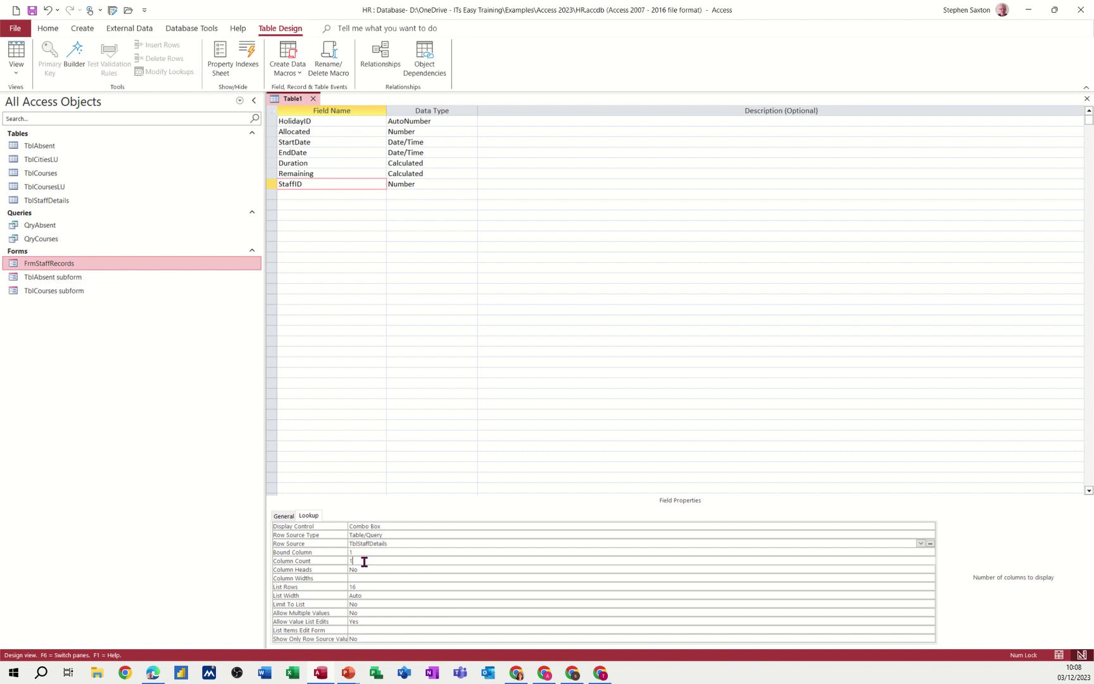
click(365, 594)
click(336, 594)
text(10)
click(402, 578)
text(2)
click(429, 586)
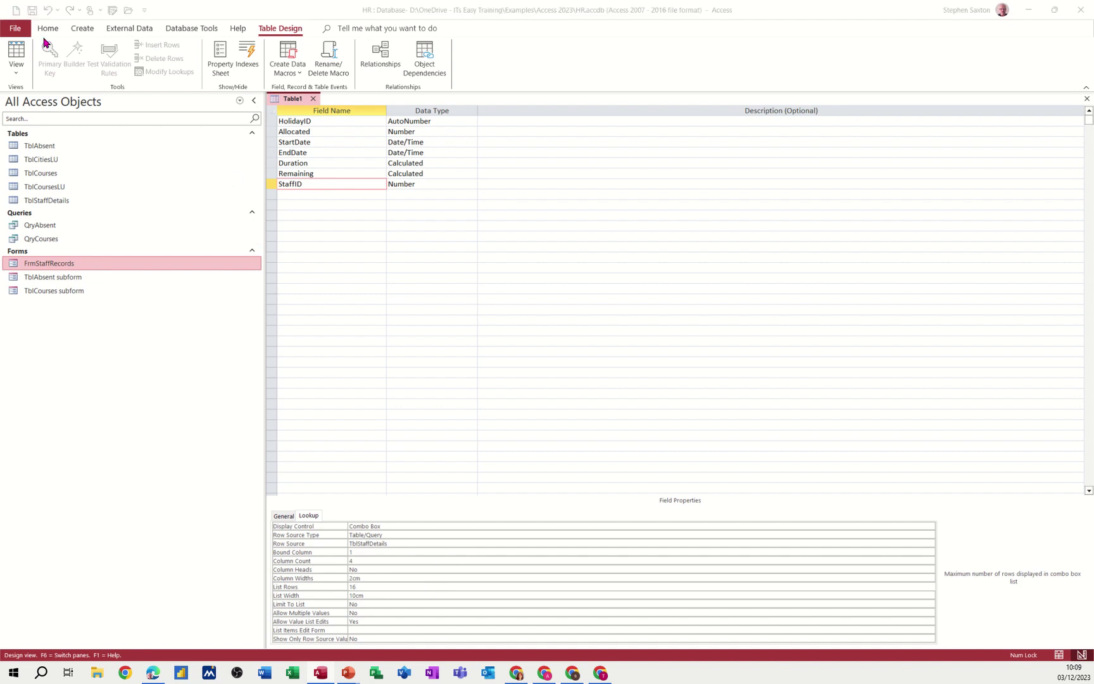
click(32, 10)
text(TblHolidays)
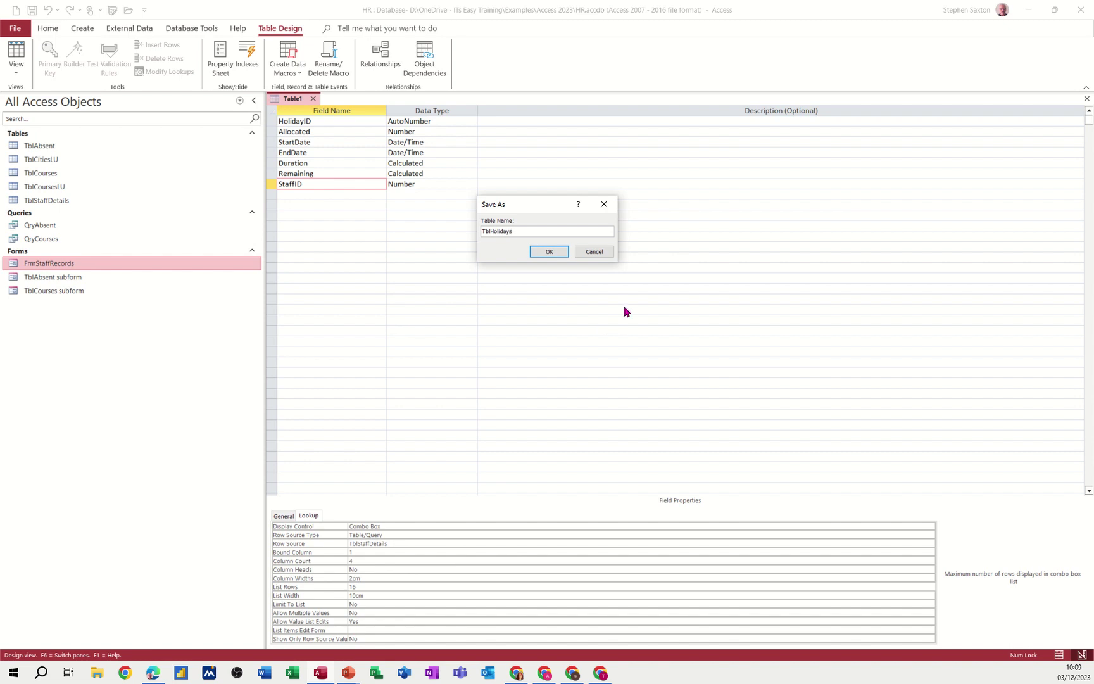
Save the table as TblHolidays without an automatic key, make HolidayID the primary key, and open Datasheet view.
click(560, 252)
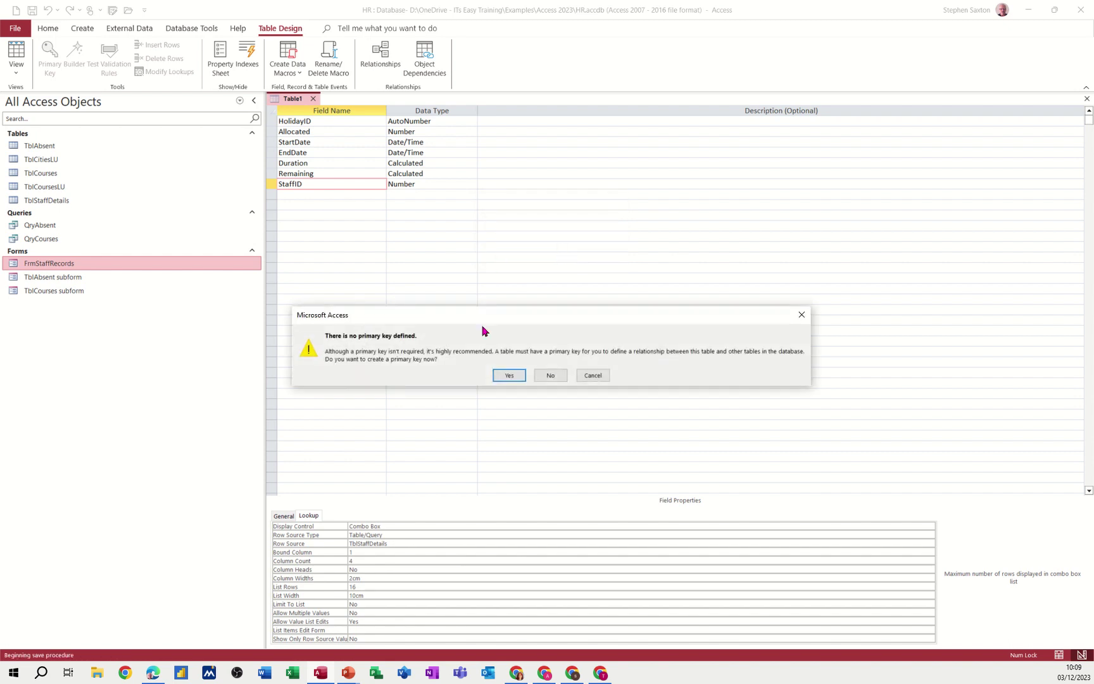
click(551, 375)
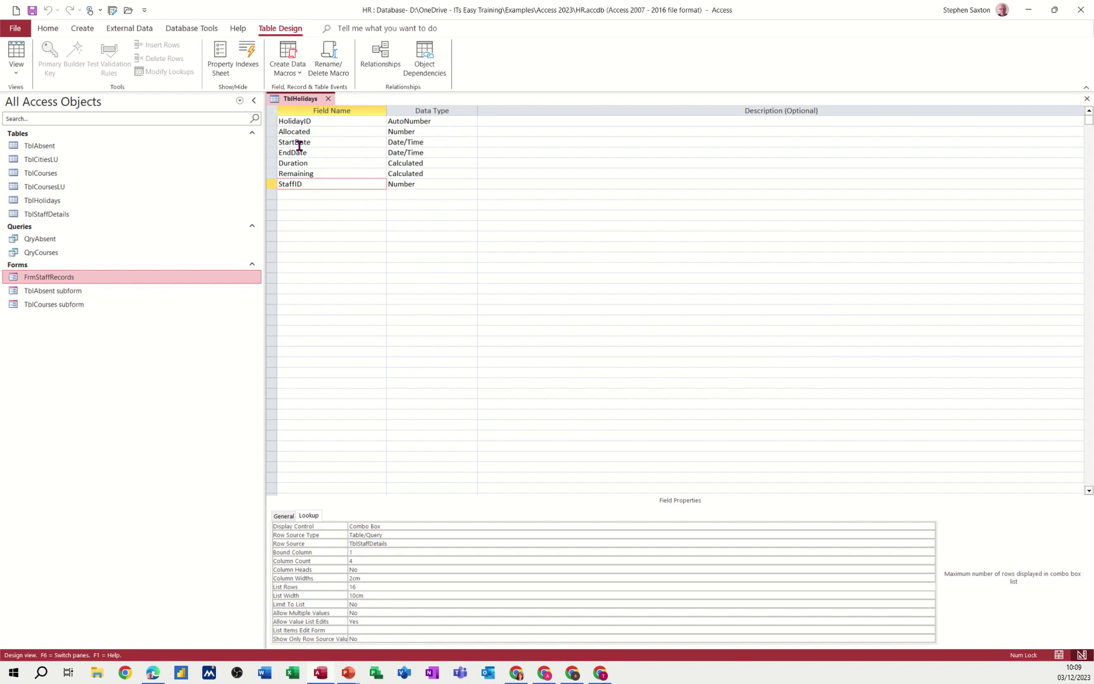
click(273, 120)
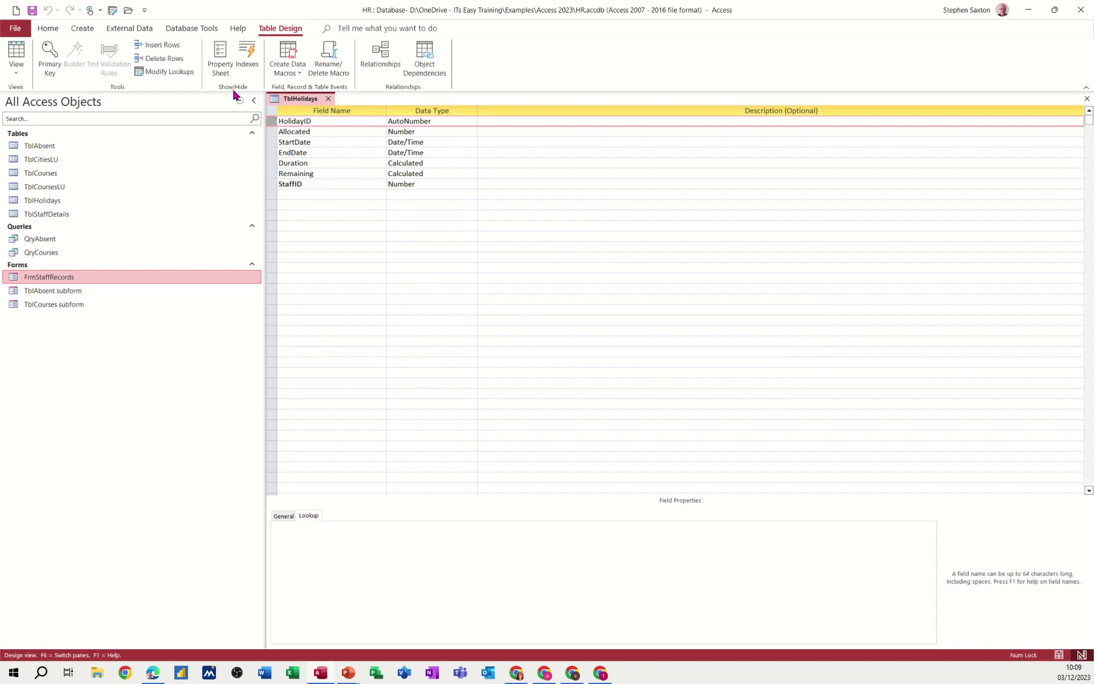
click(50, 57)
click(309, 152)
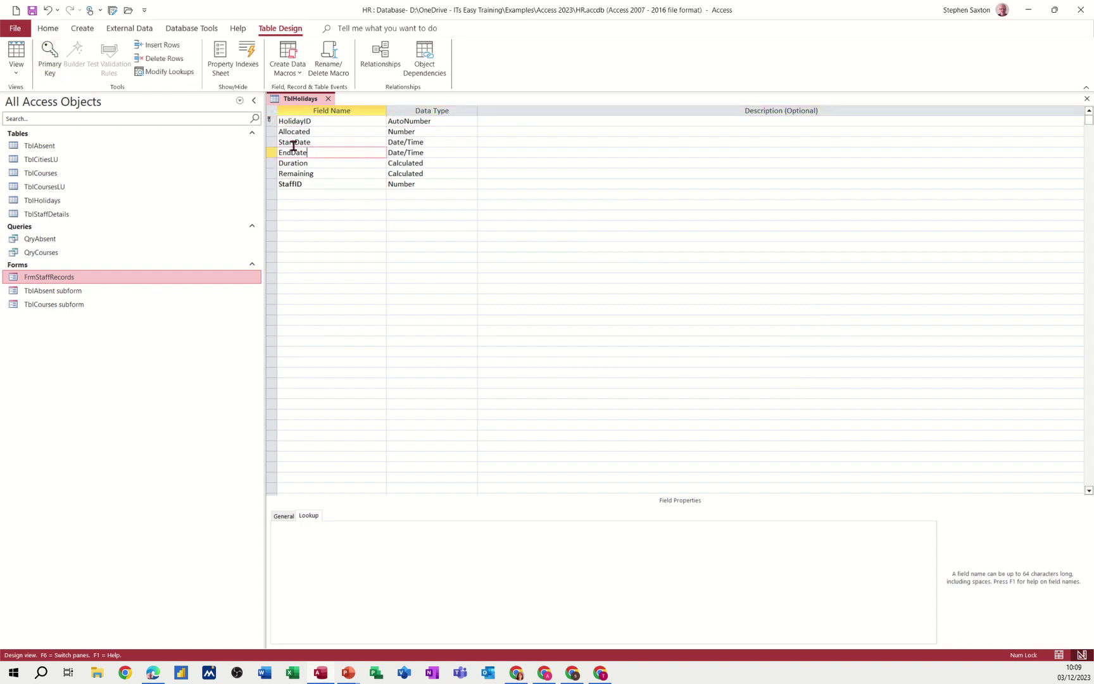
click(18, 52)
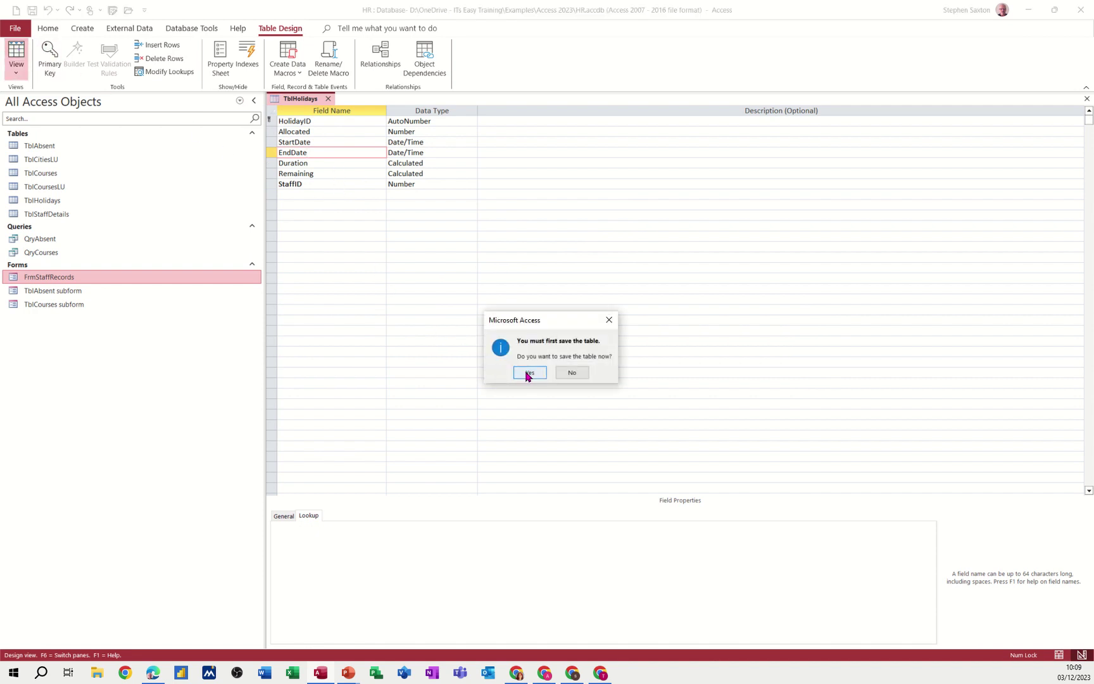
click(520, 372)
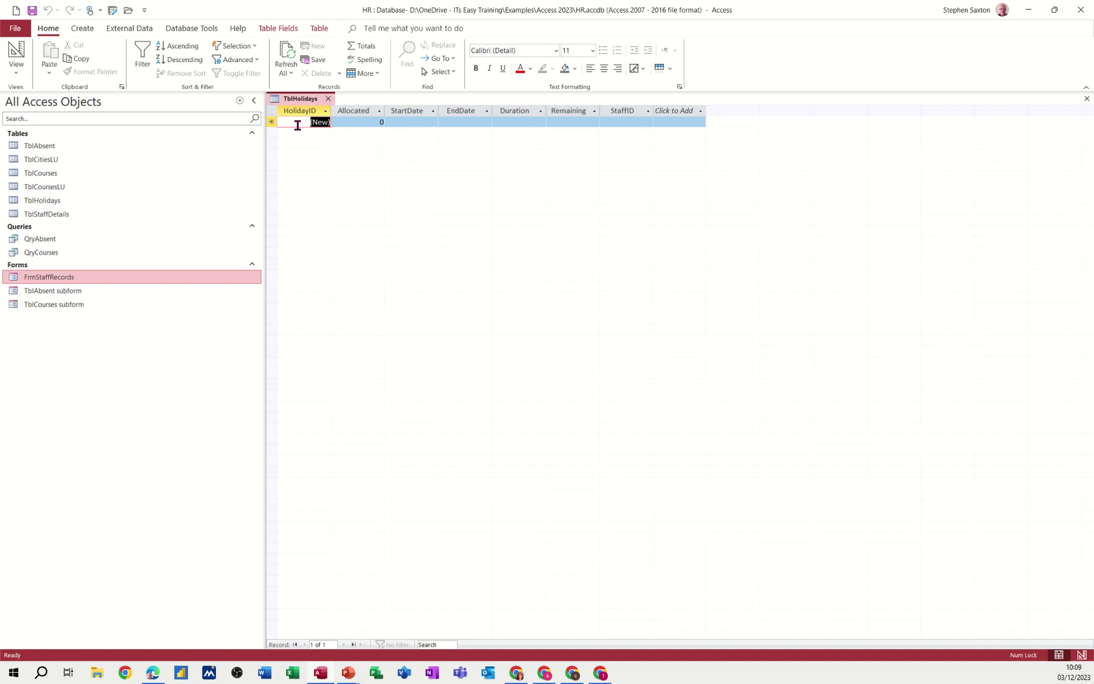
In Design view, give StartDate the Short Date input mask.
click(16, 54)
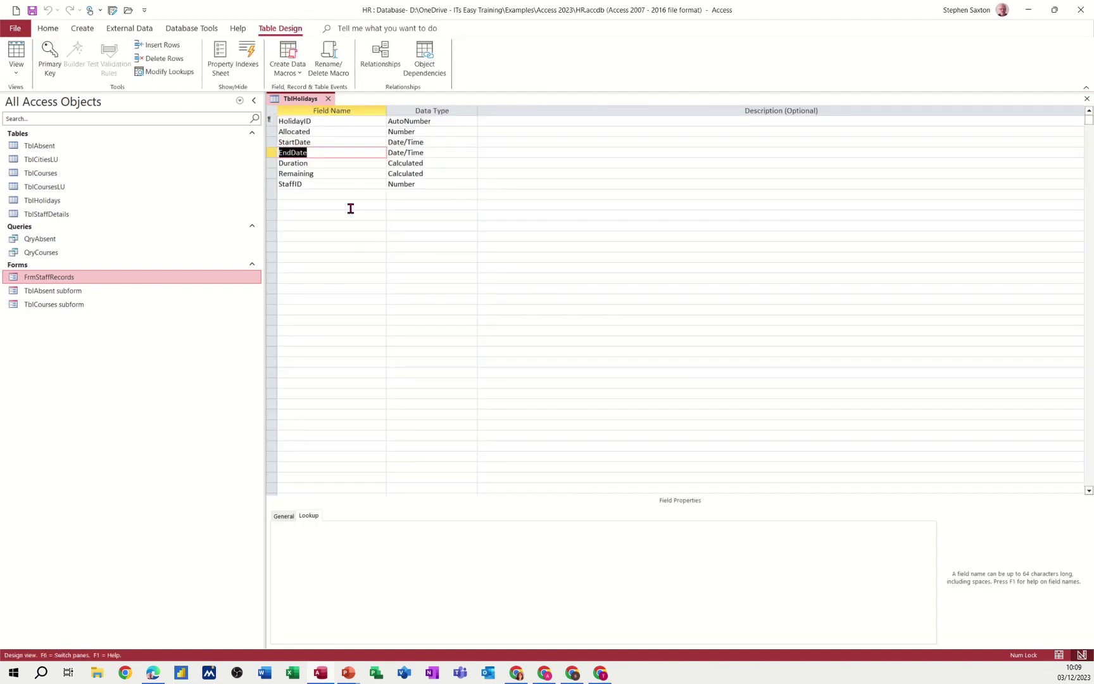
click(326, 142)
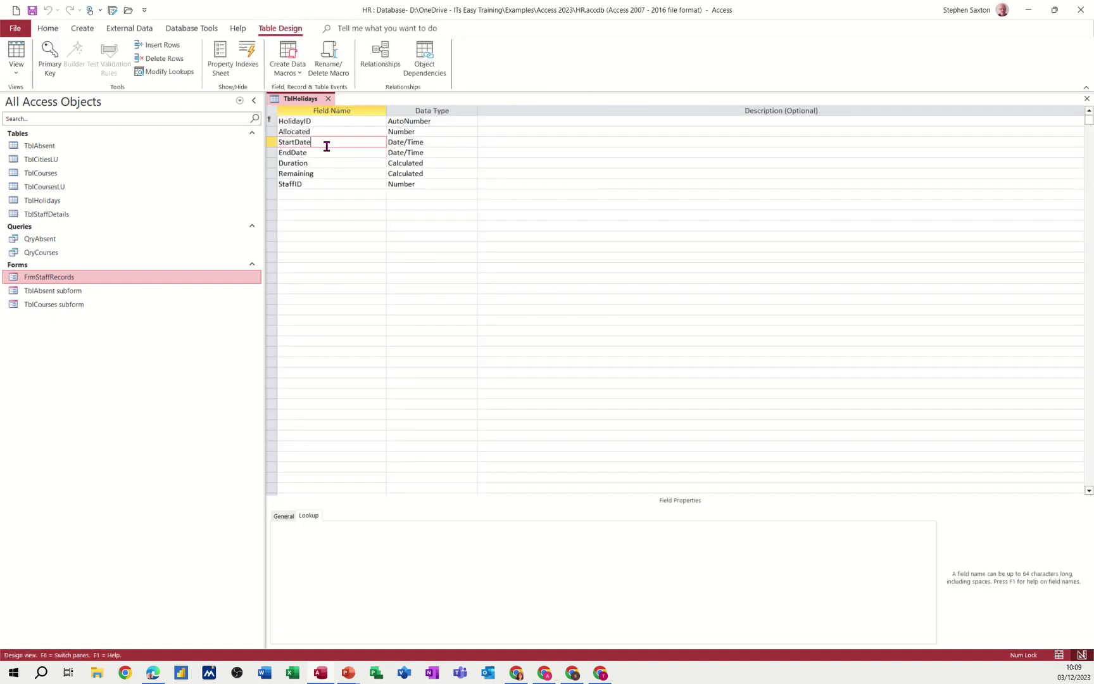
click(283, 516)
click(350, 535)
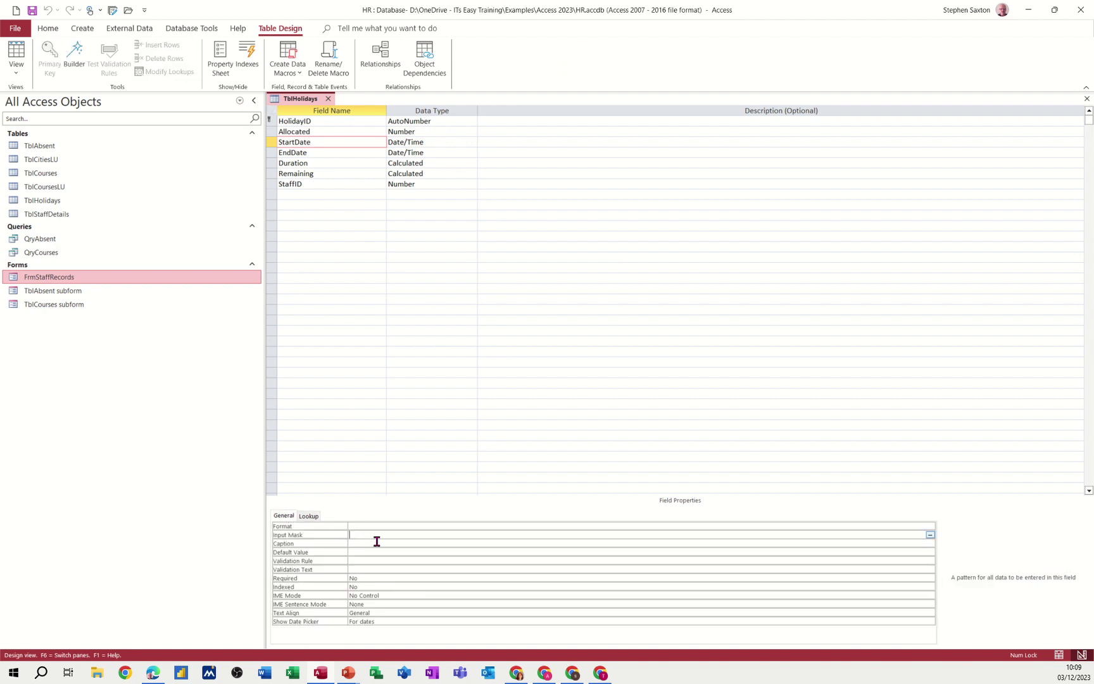
click(929, 535)
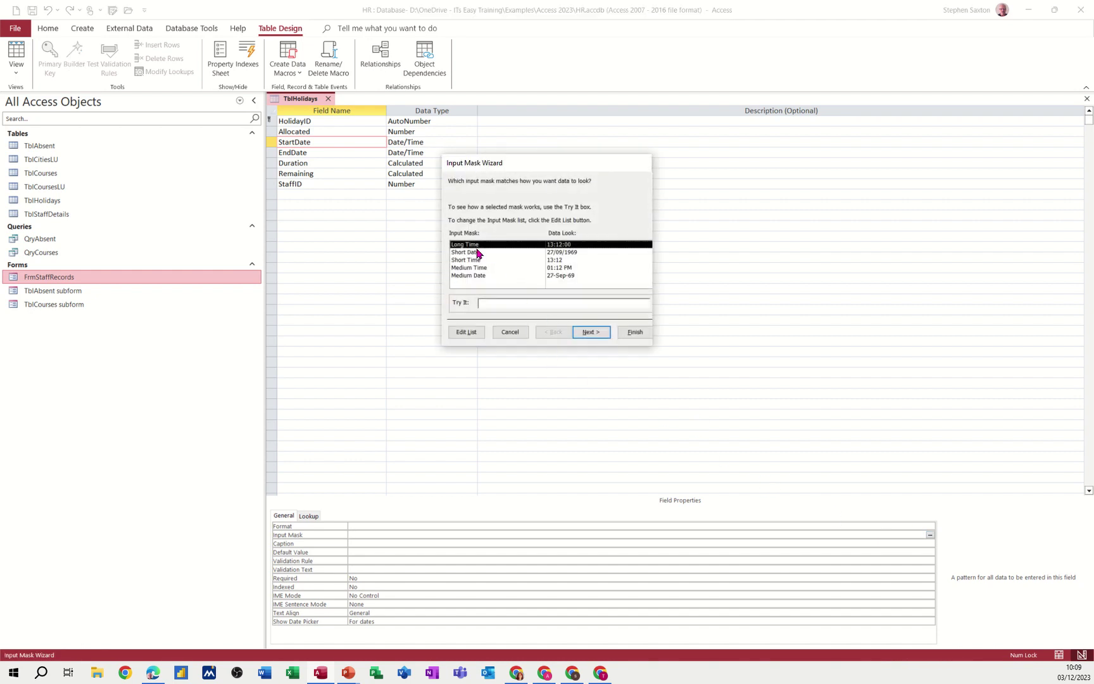
click(477, 252)
click(510, 302)
click(635, 332)
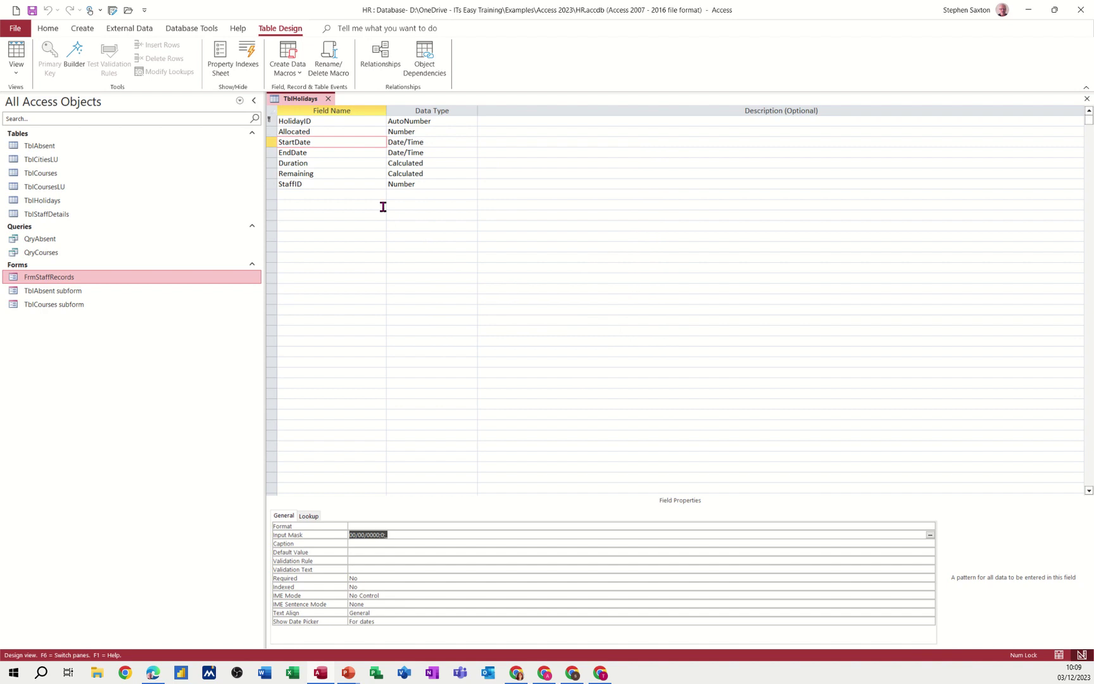
Give EndDate the Short Date input mask, save TblHolidays, and switch to Datasheet view.
click(332, 152)
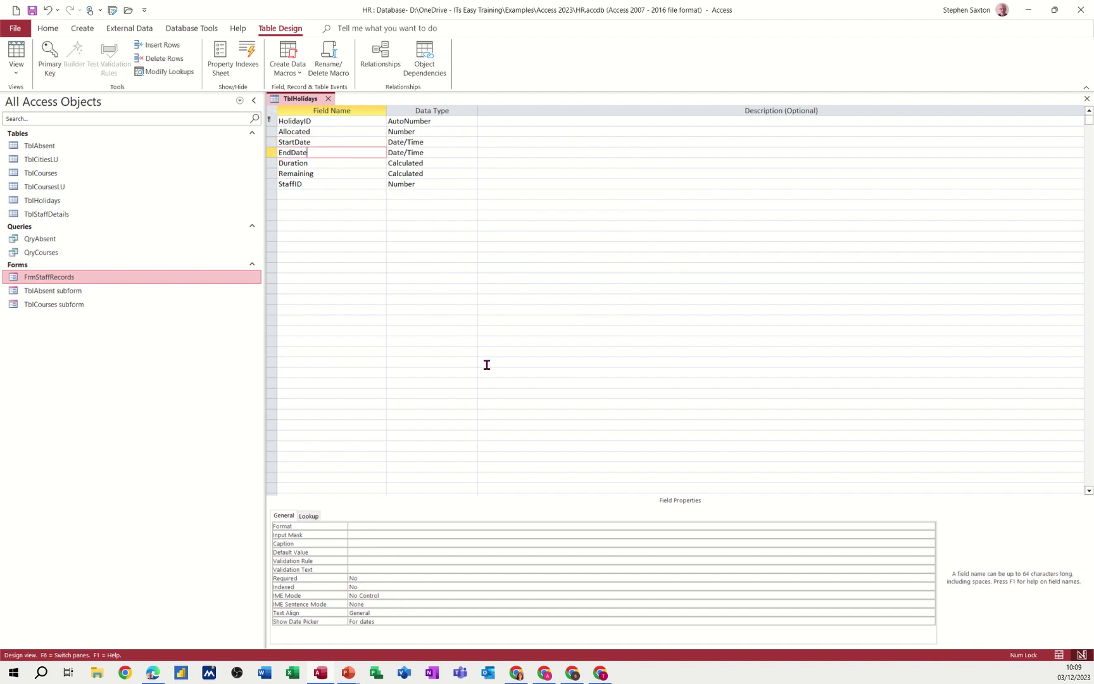
click(350, 535)
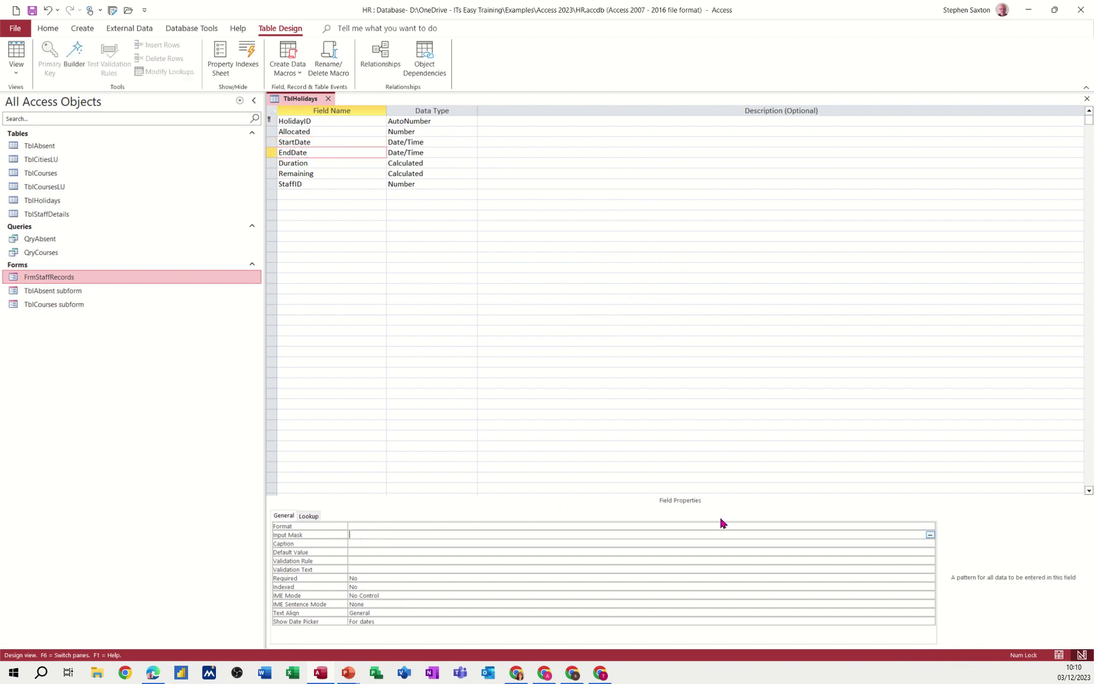
click(930, 535)
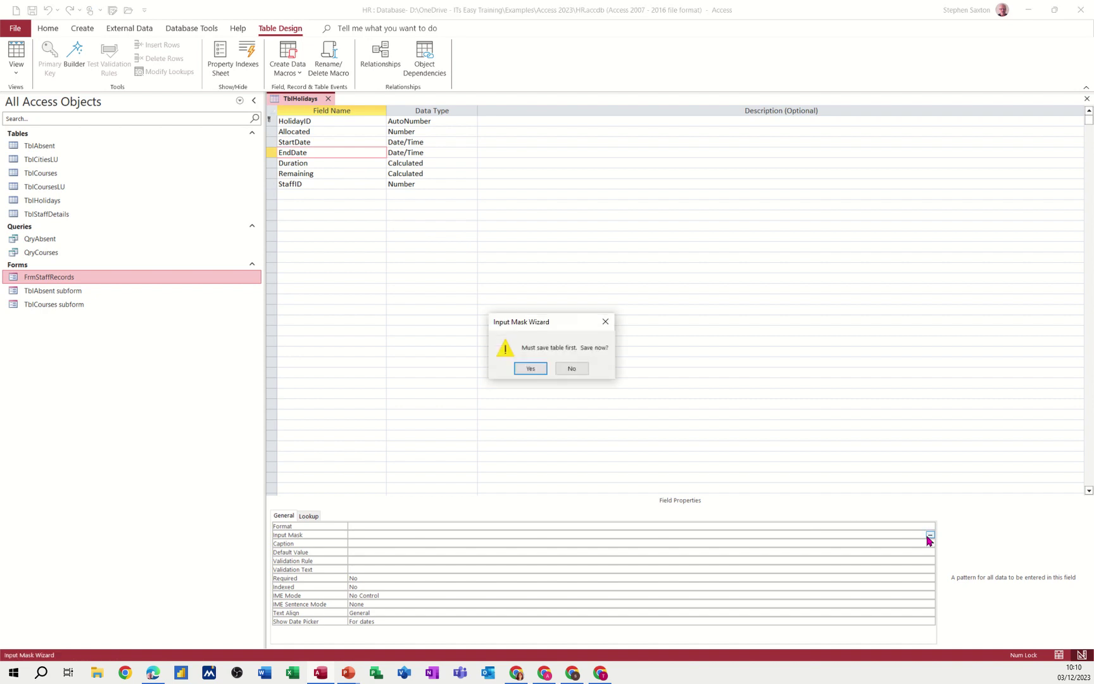
click(530, 370)
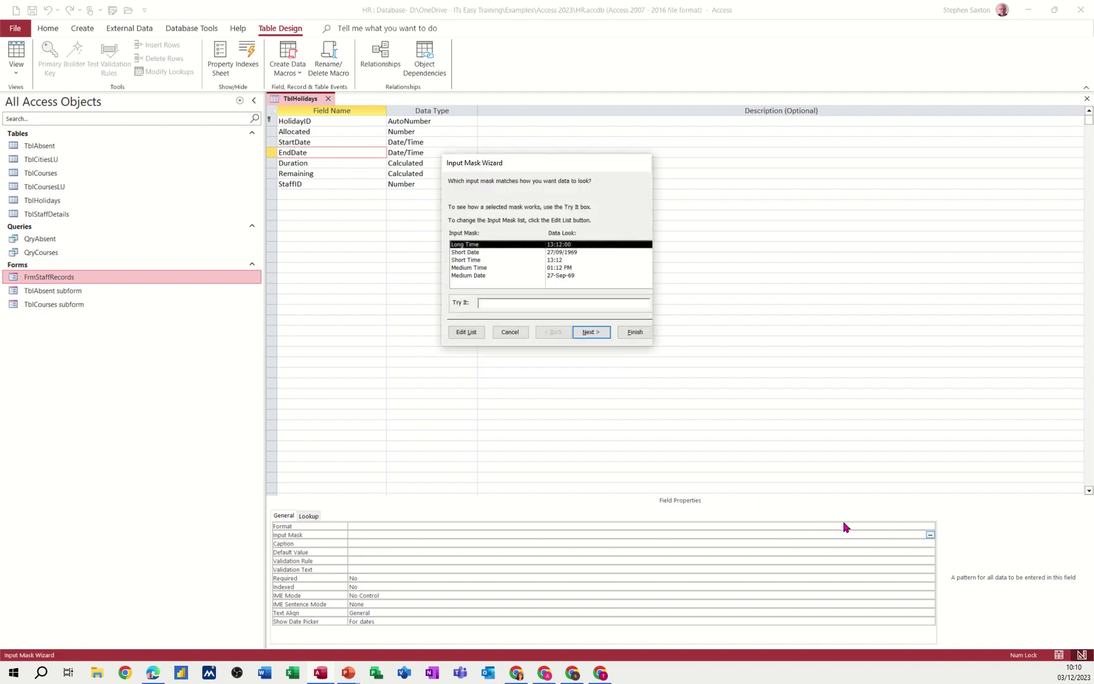
click(465, 252)
click(489, 302)
click(633, 334)
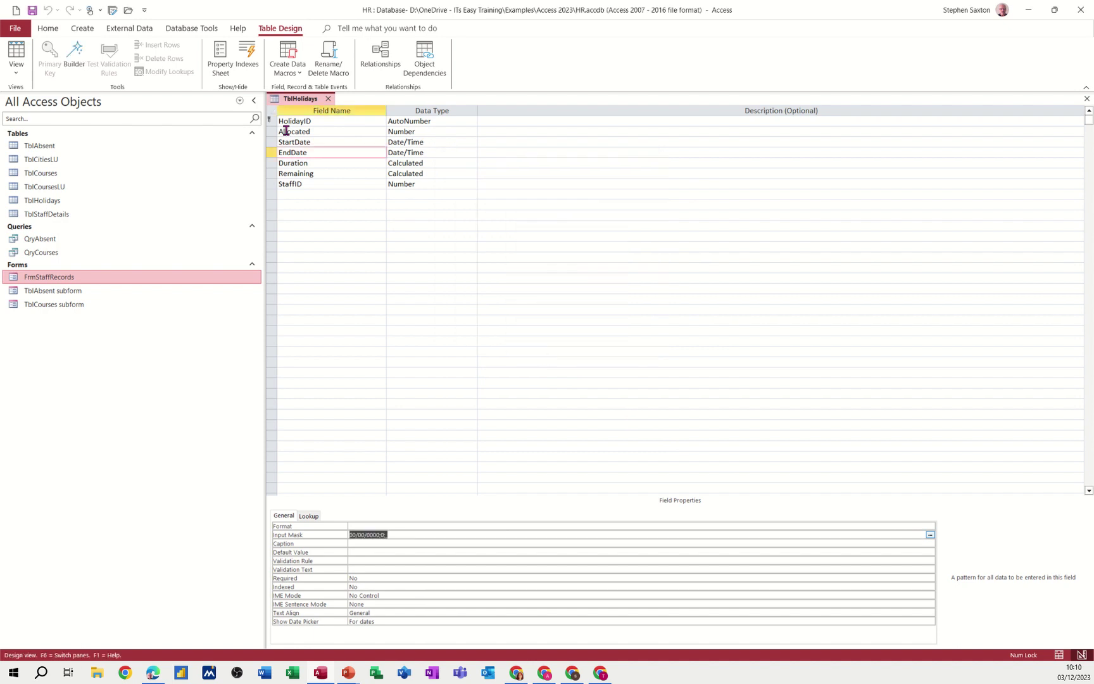
click(33, 11)
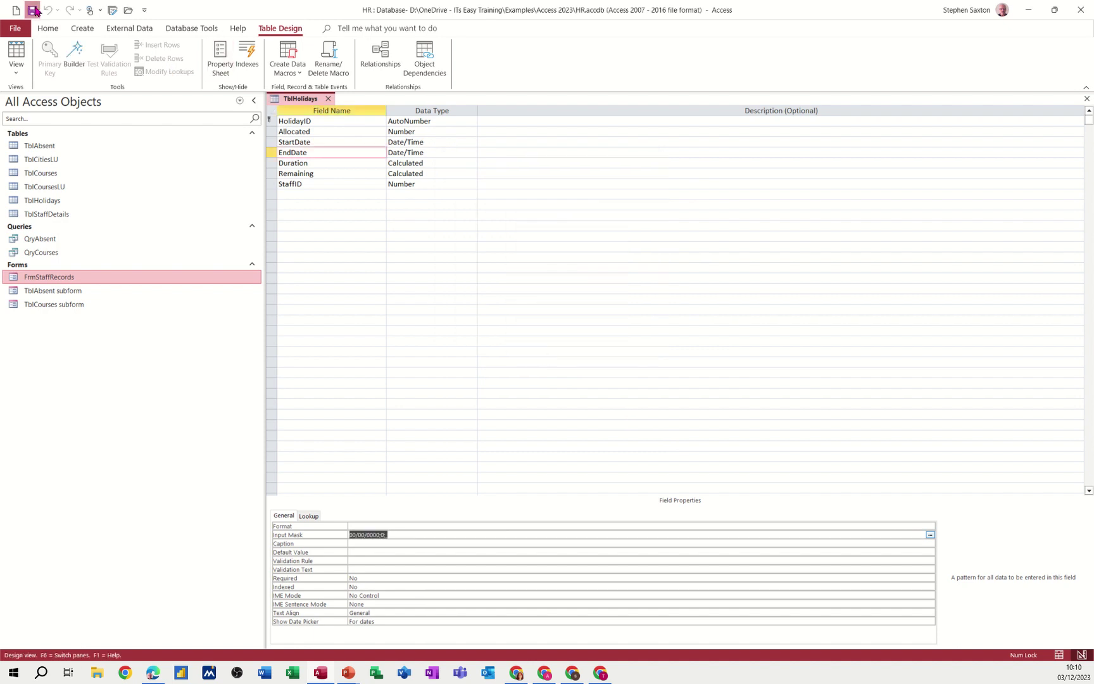
click(16, 54)
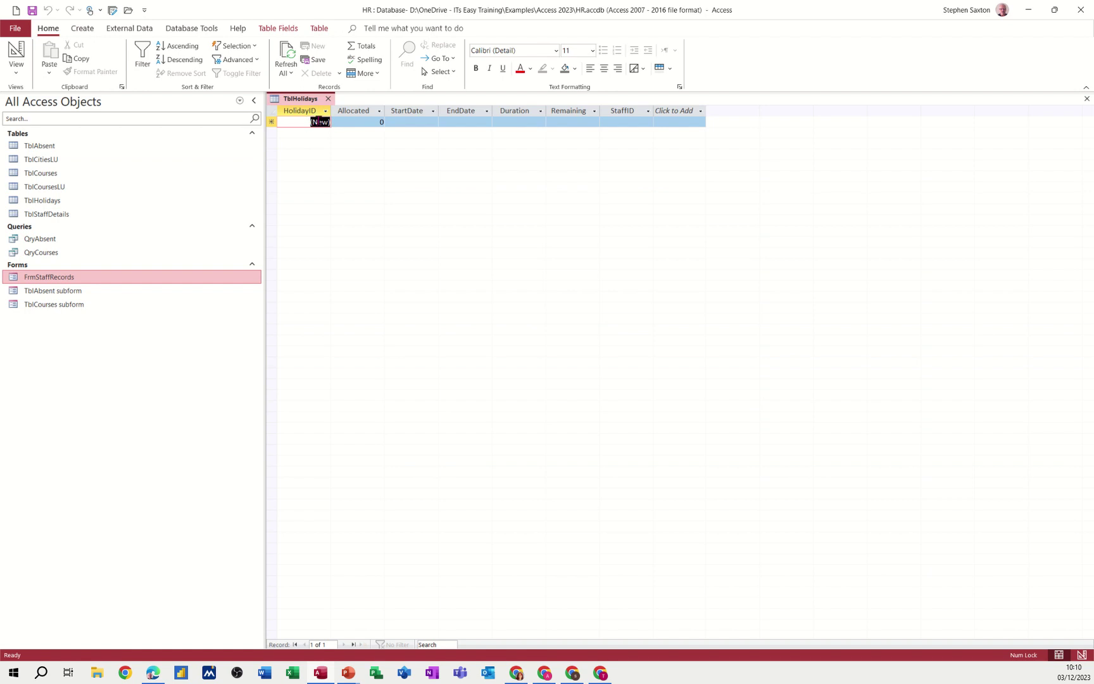
Enter 10 as Allocated in the first record, then return TblHolidays to Design view.
click(378, 120)
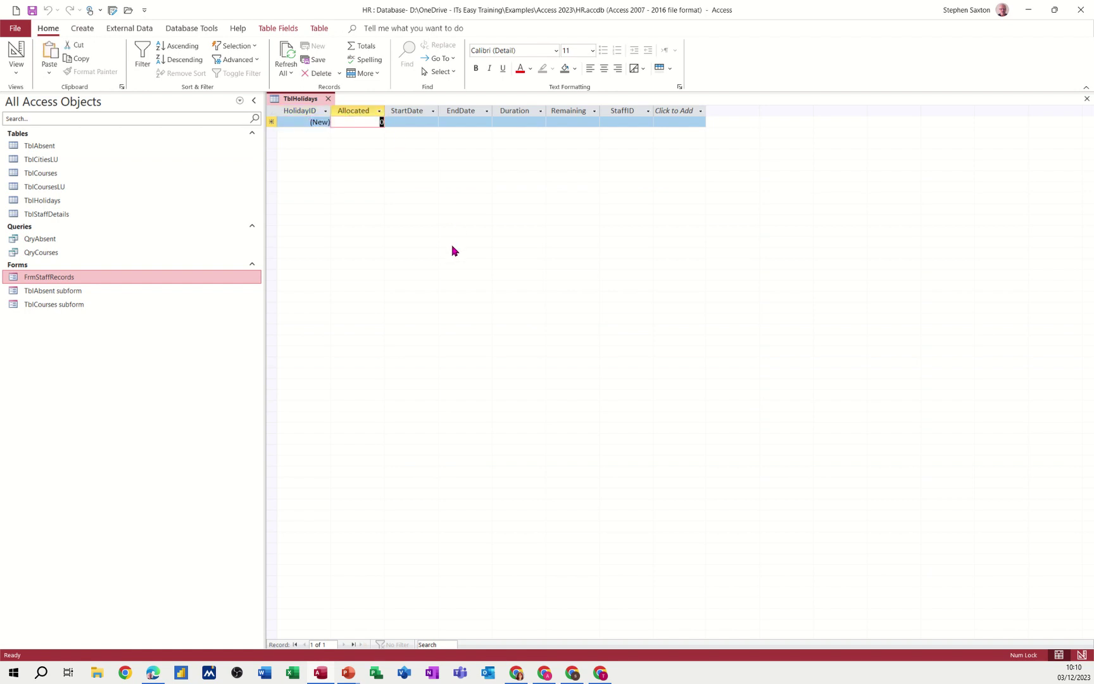
text(10)
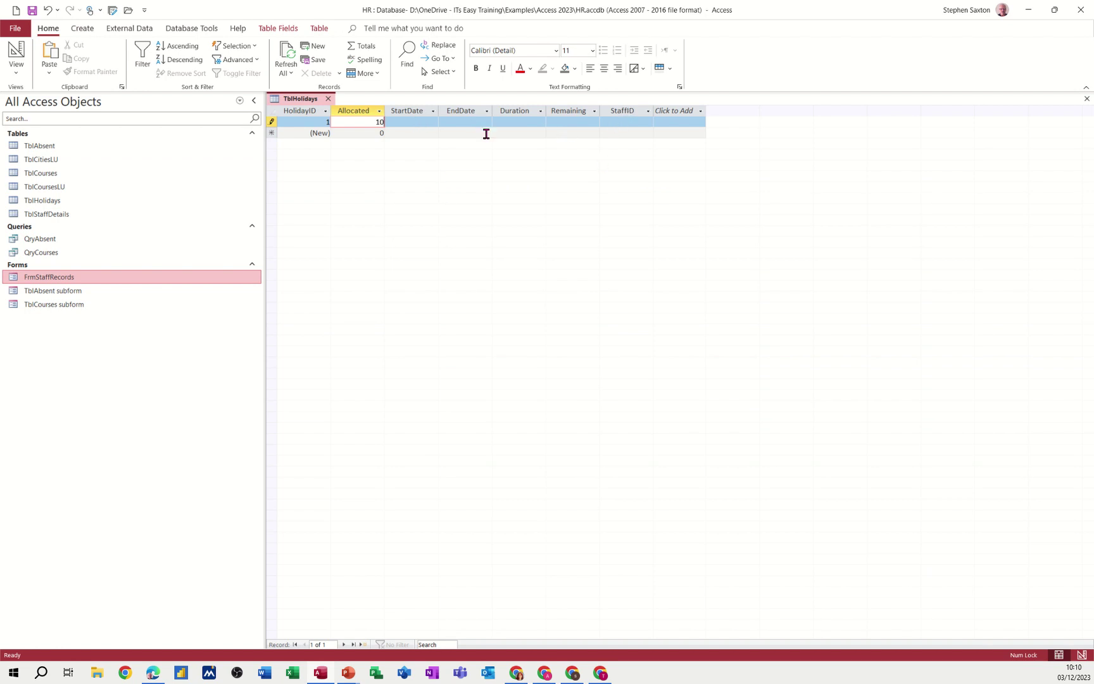
click(409, 122)
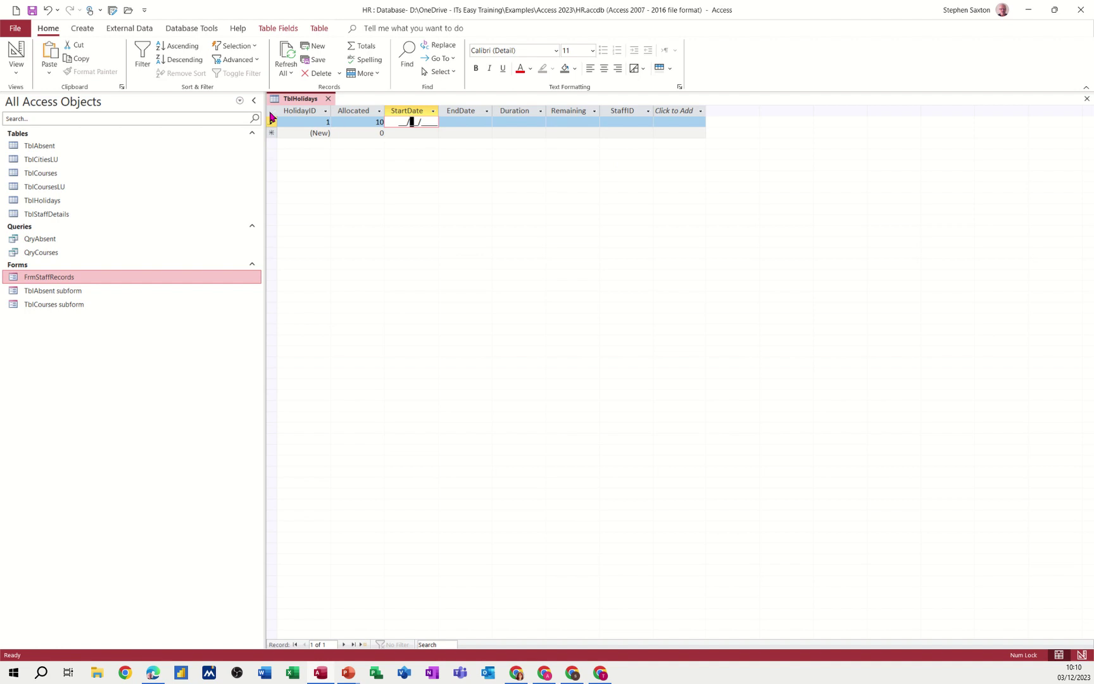
click(16, 52)
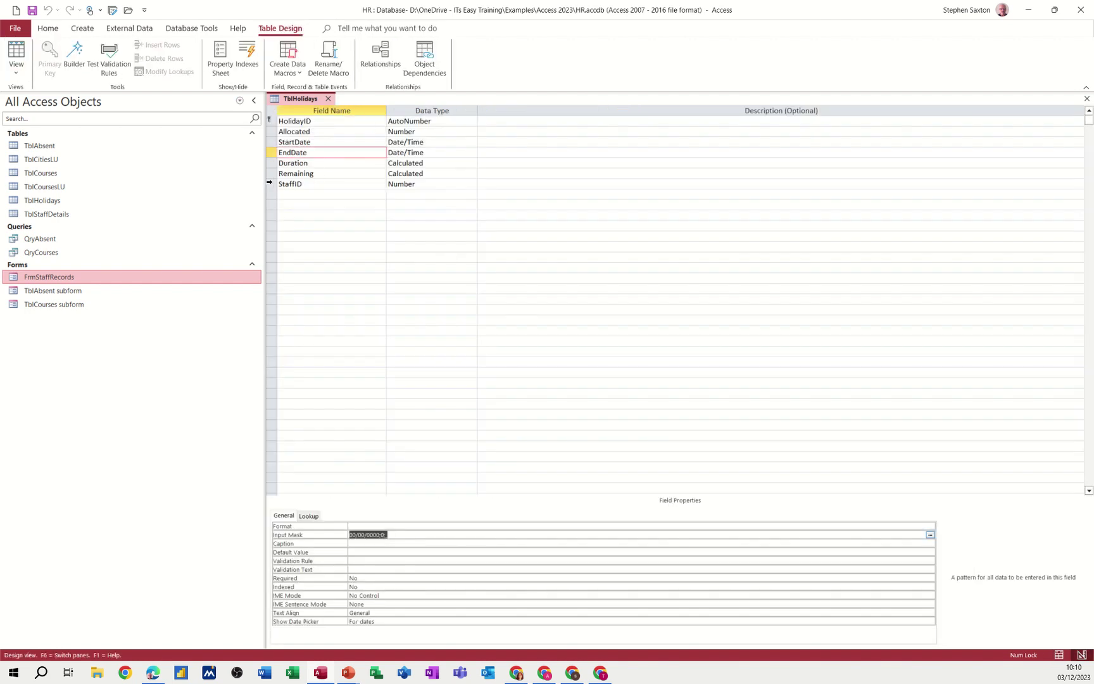
Drag the StaffID row up to sit directly under HolidayID, above Allocated.
click(272, 184)
drag(271, 189, 270, 141)
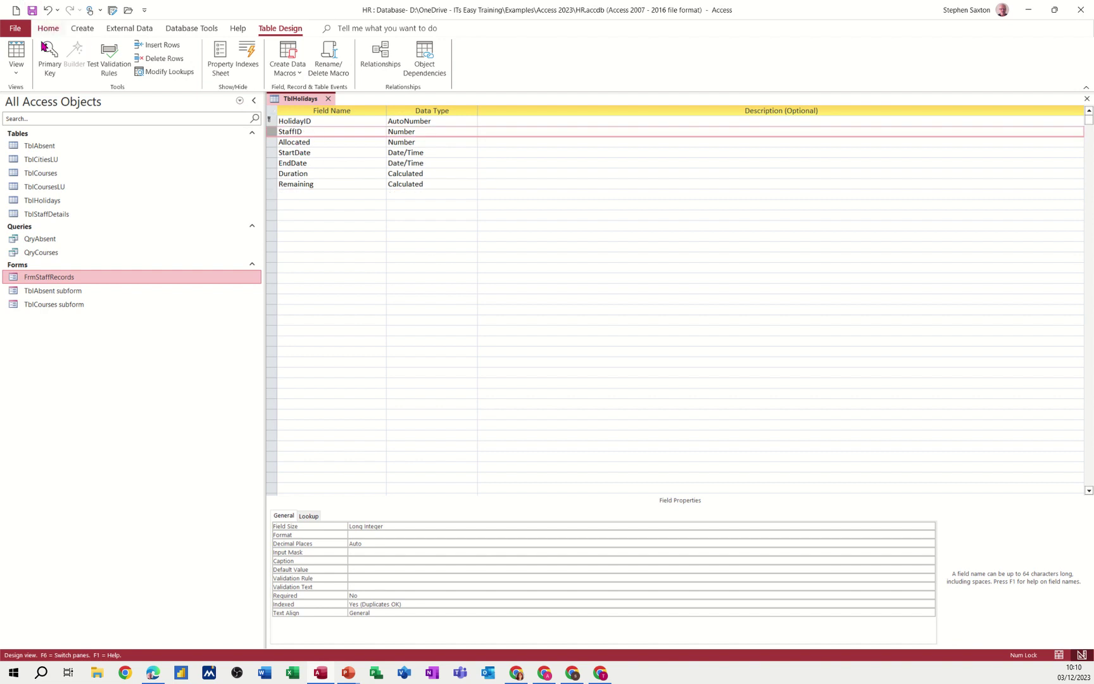
Enter record 1: staff 1, 10 days allocated, today's start date, end date 05/12/2023.
click(19, 51)
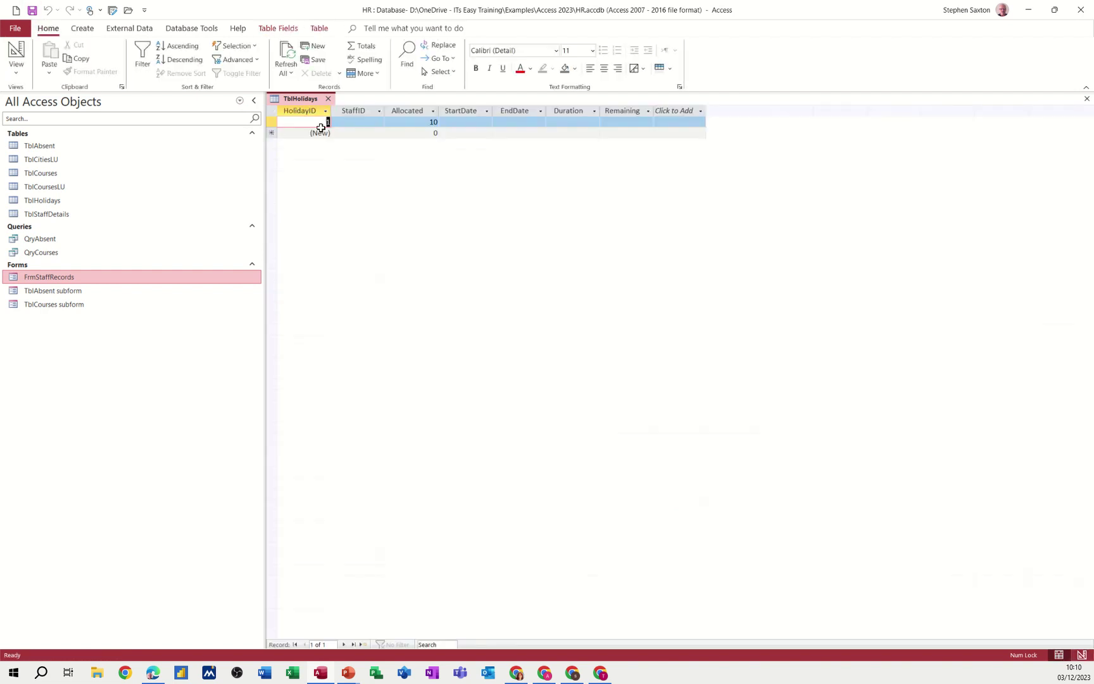
click(372, 122)
click(379, 122)
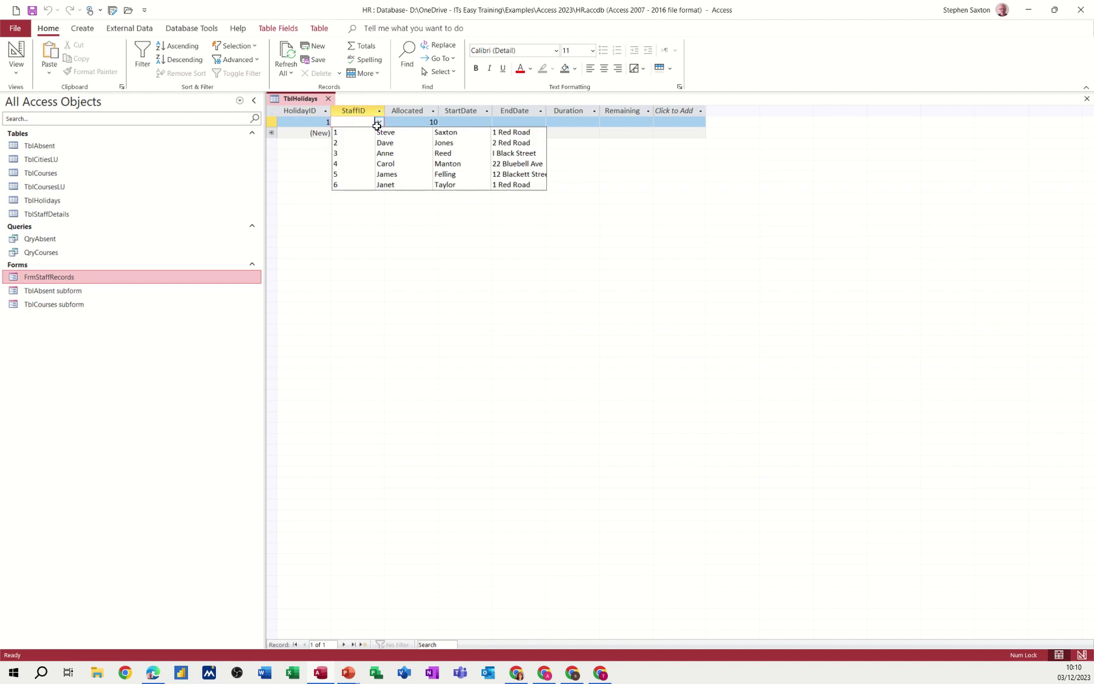
click(383, 134)
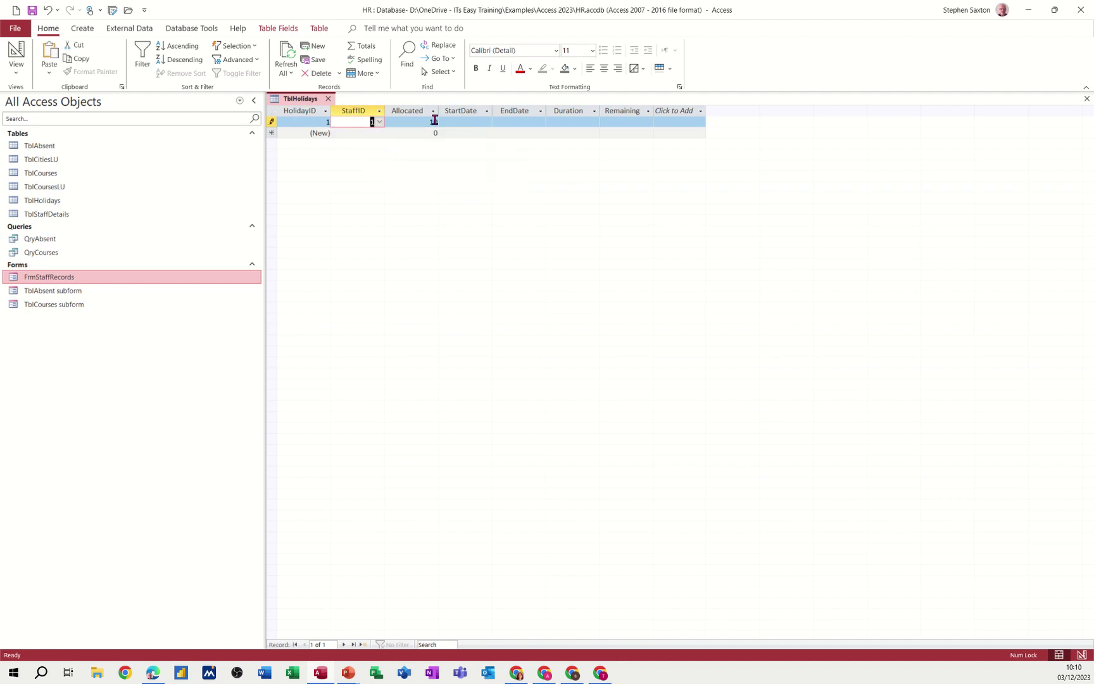
click(407, 122)
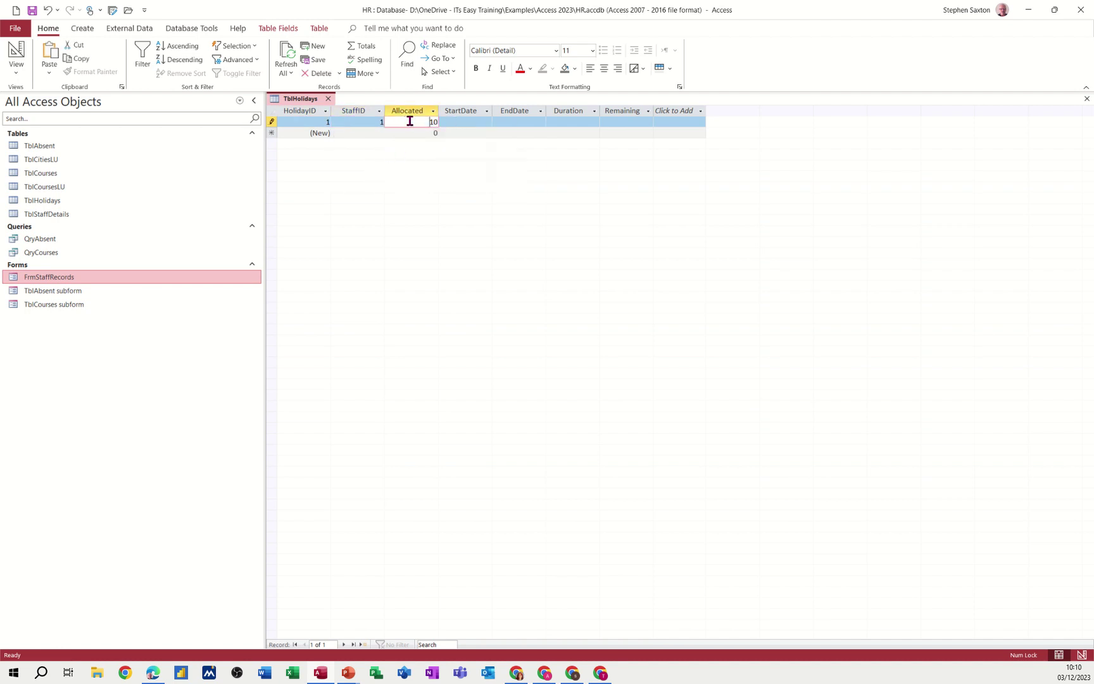
text(10)
key(Tab)
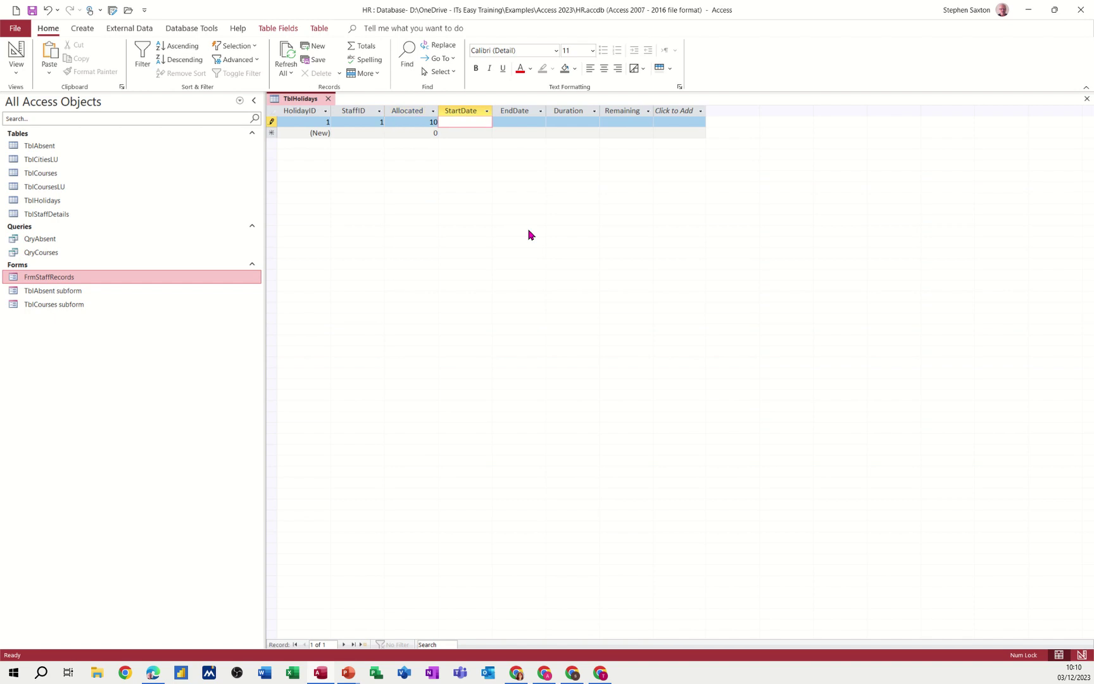
key(ctrl+semicolon)
key(Tab)
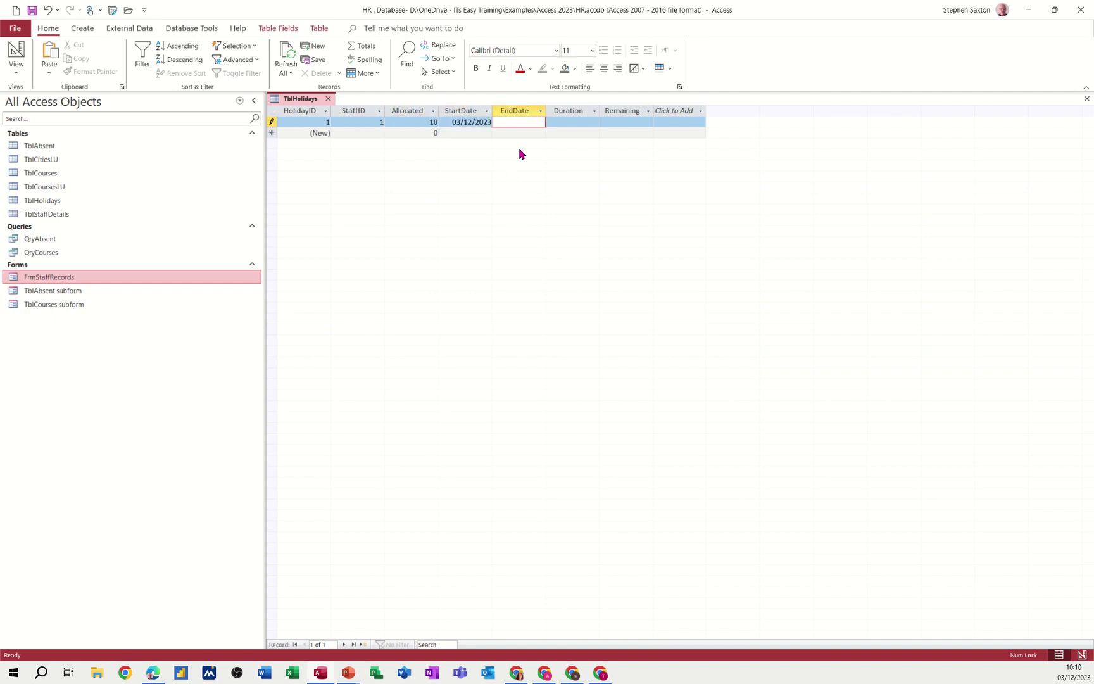
click(530, 122)
text(05/12/2023)
key(Tab)
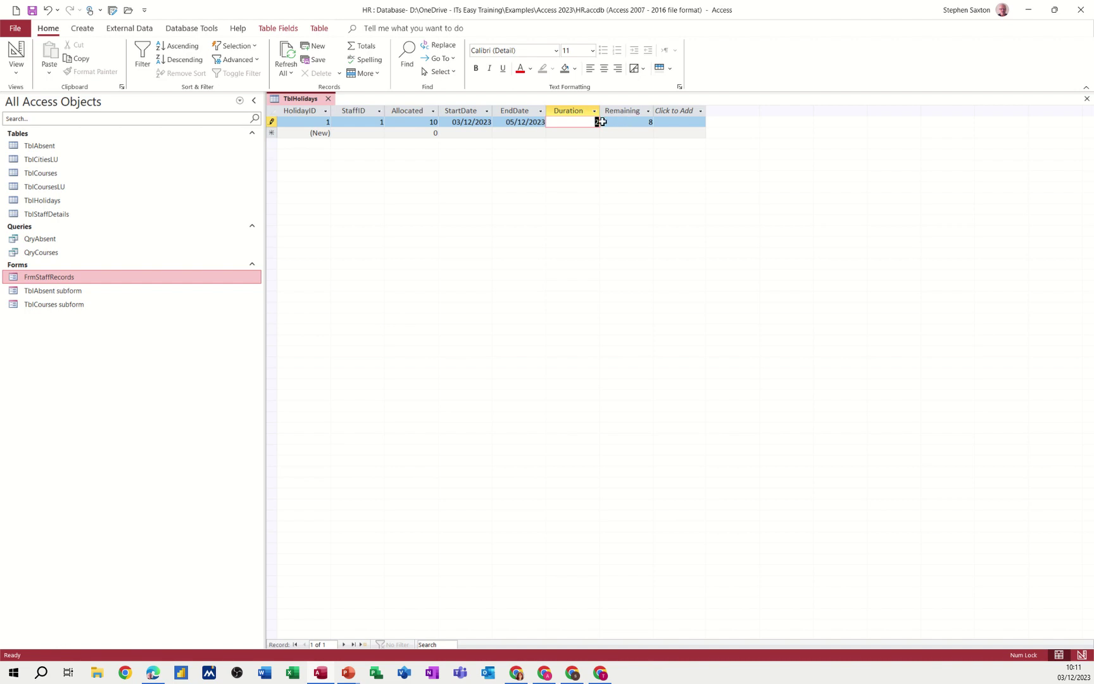
Enter record 2: staff 2, 20 days allocated, today's start date, end date 21/12/2023.
key(Tab)
key(Tab)
key(Tab)
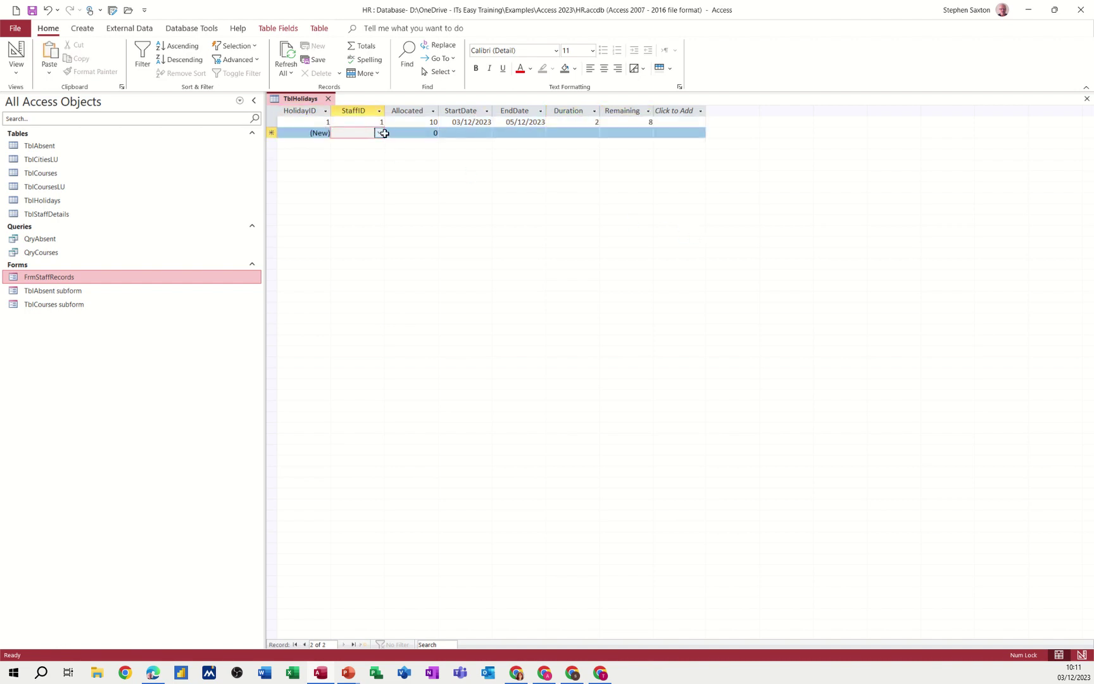
click(380, 134)
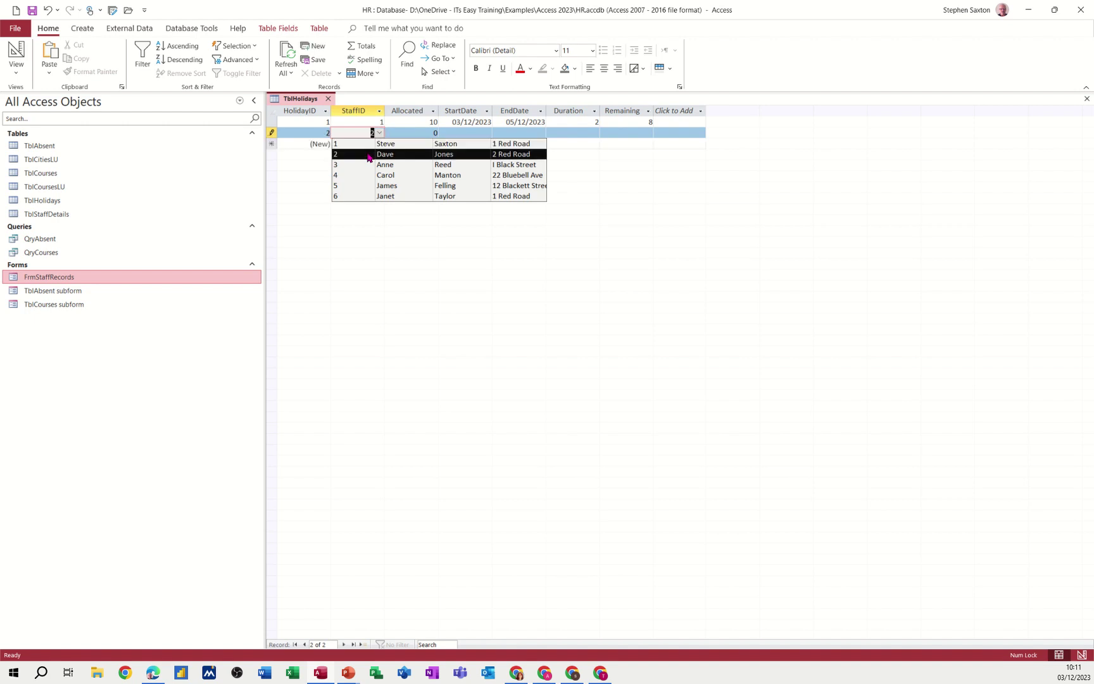
click(369, 157)
click(434, 135)
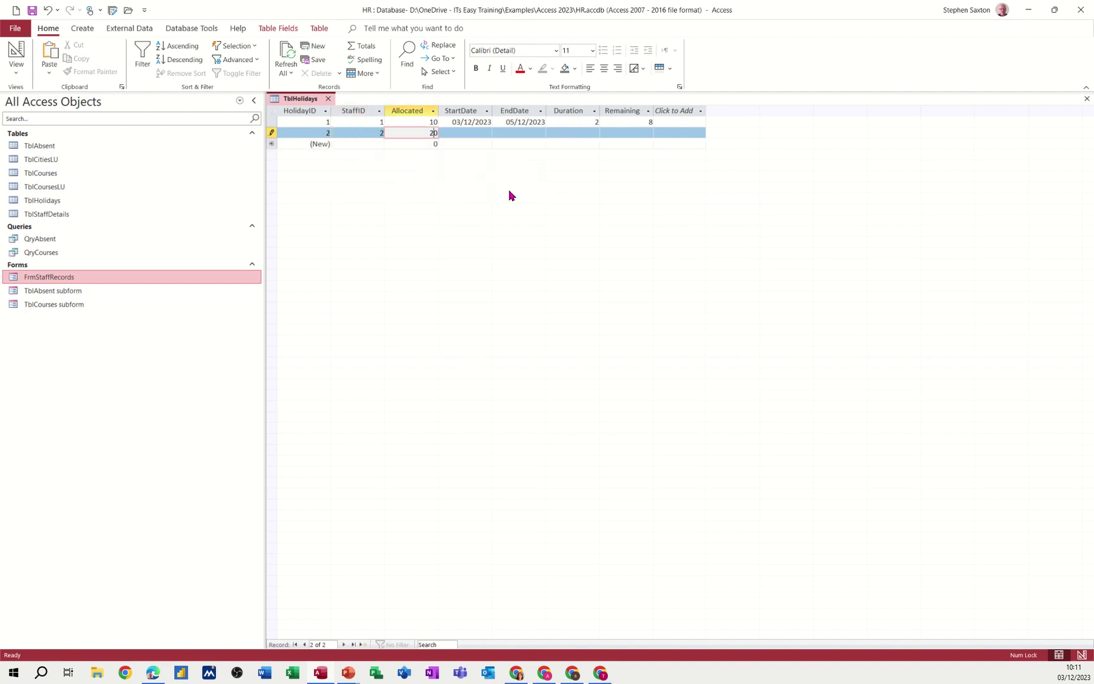
key(Tab)
key(ctrl+semicolon)
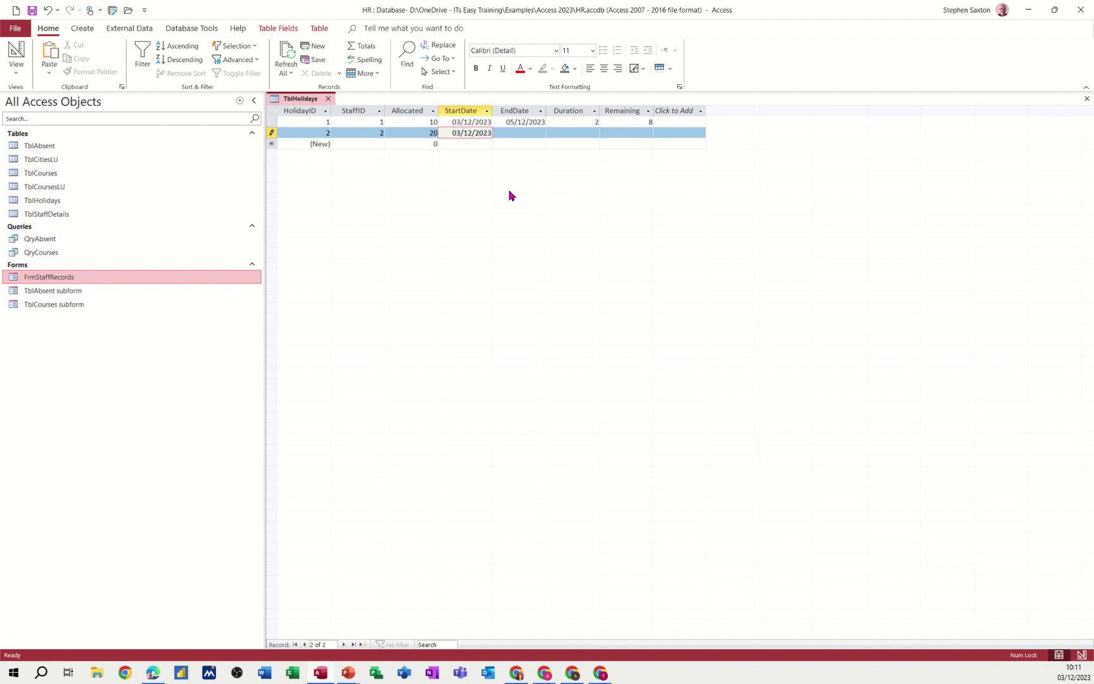
key(Tab)
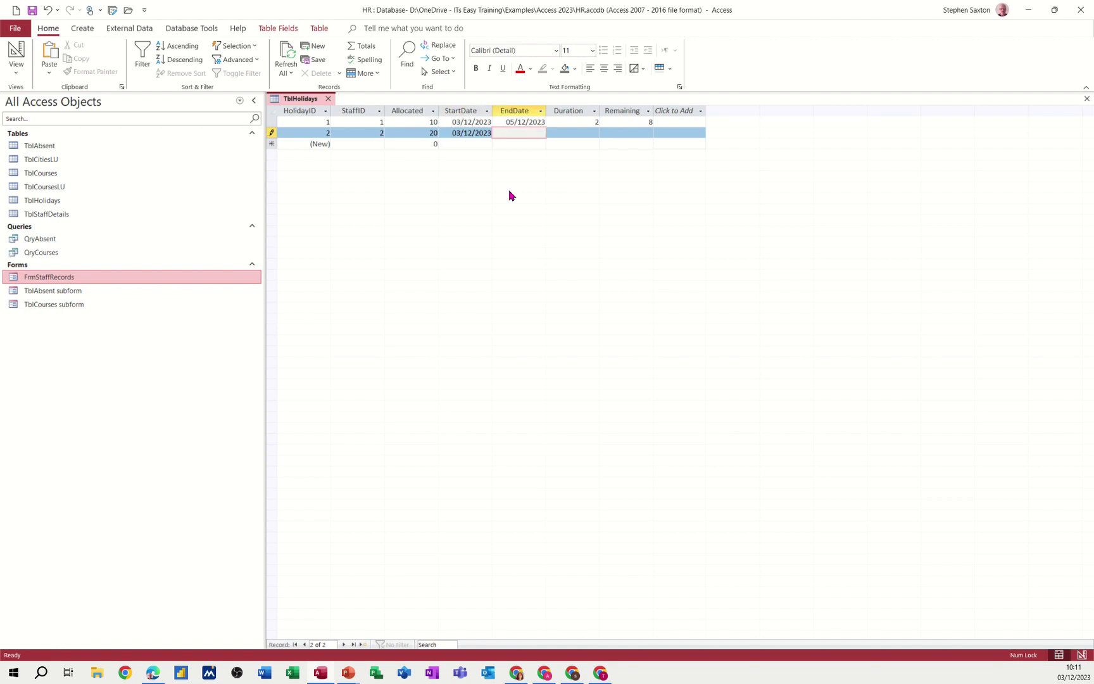
text(21/12/2023)
key(Tab)
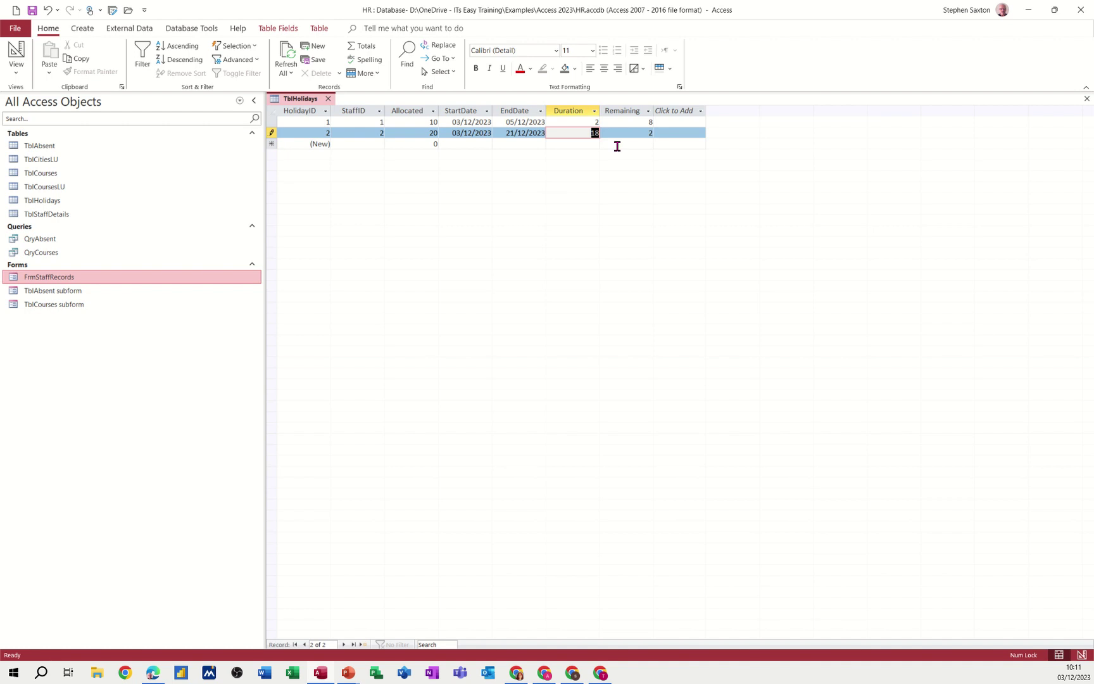
Close TblHolidays and add it to the Relationships layout.
click(328, 100)
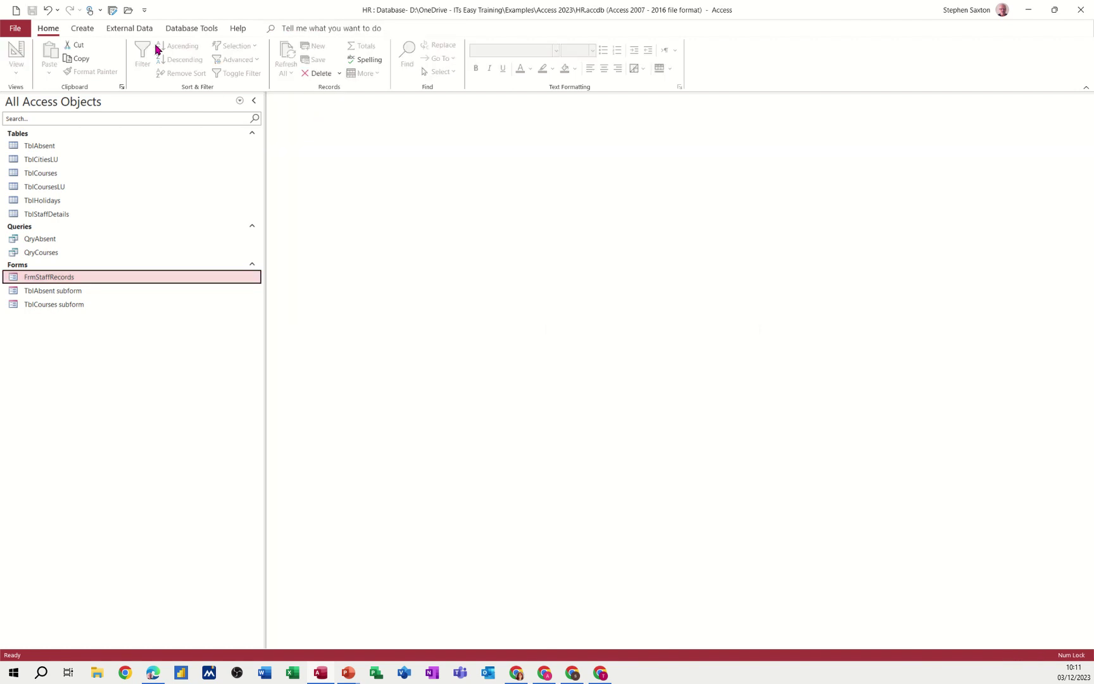
click(182, 29)
click(144, 55)
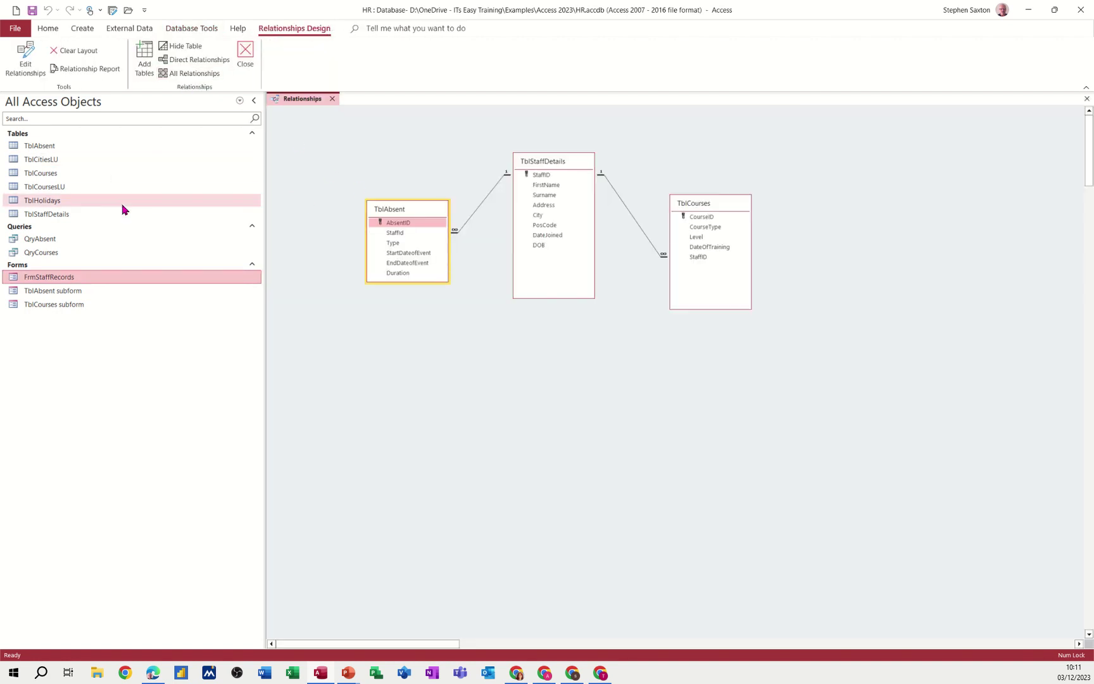
drag(74, 205, 421, 345)
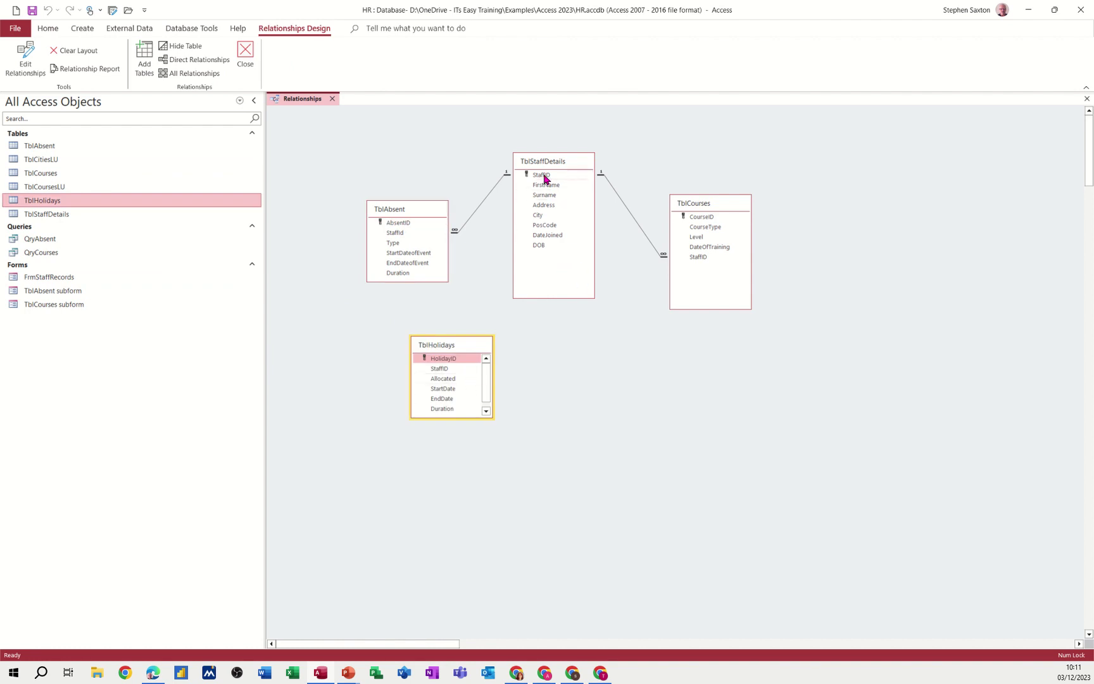
Join StaffID to StaffID with referential integrity enforced, placing TblHolidays beneath TblAbsent.
drag(542, 175, 442, 370)
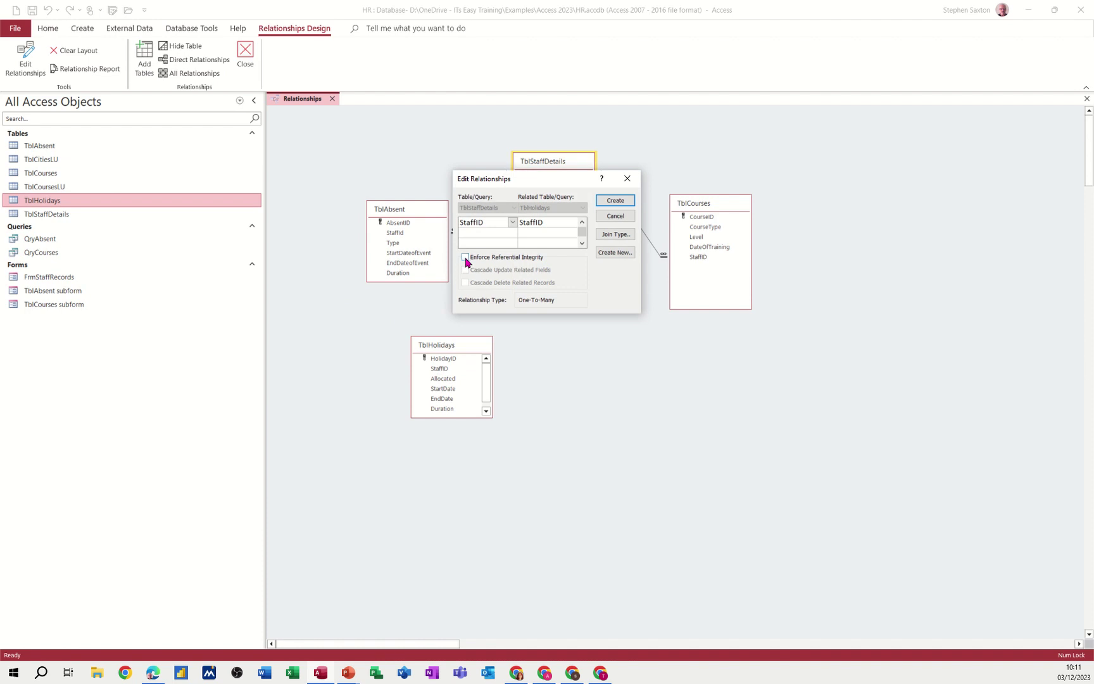
click(466, 257)
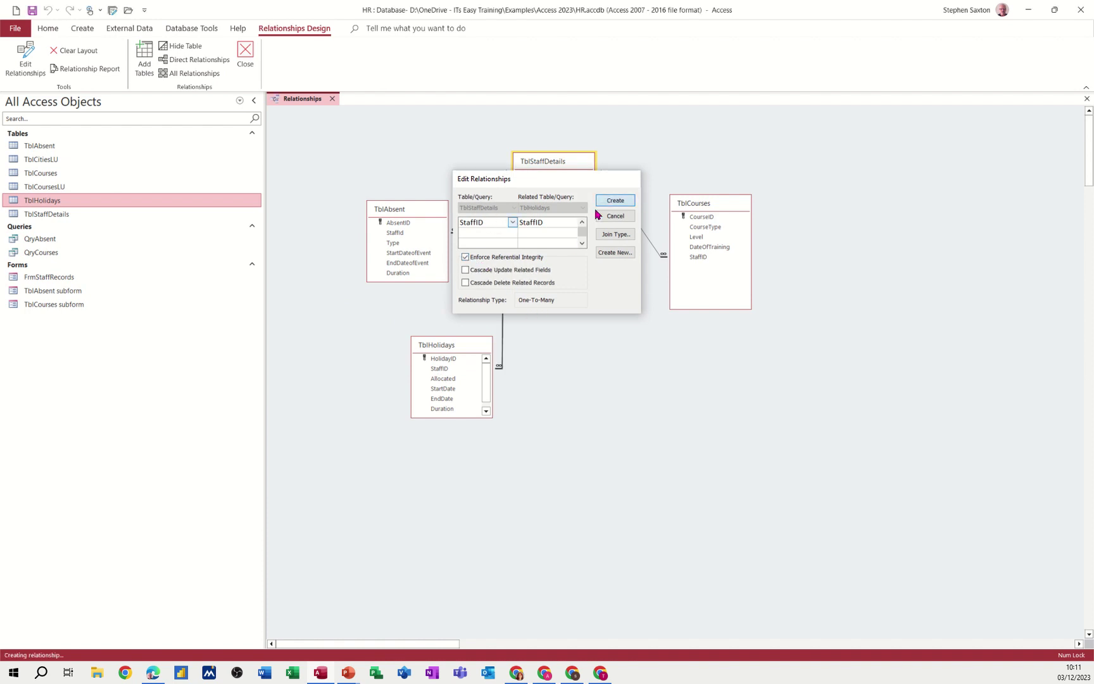
click(614, 200)
drag(453, 347, 405, 309)
drag(427, 380, 432, 396)
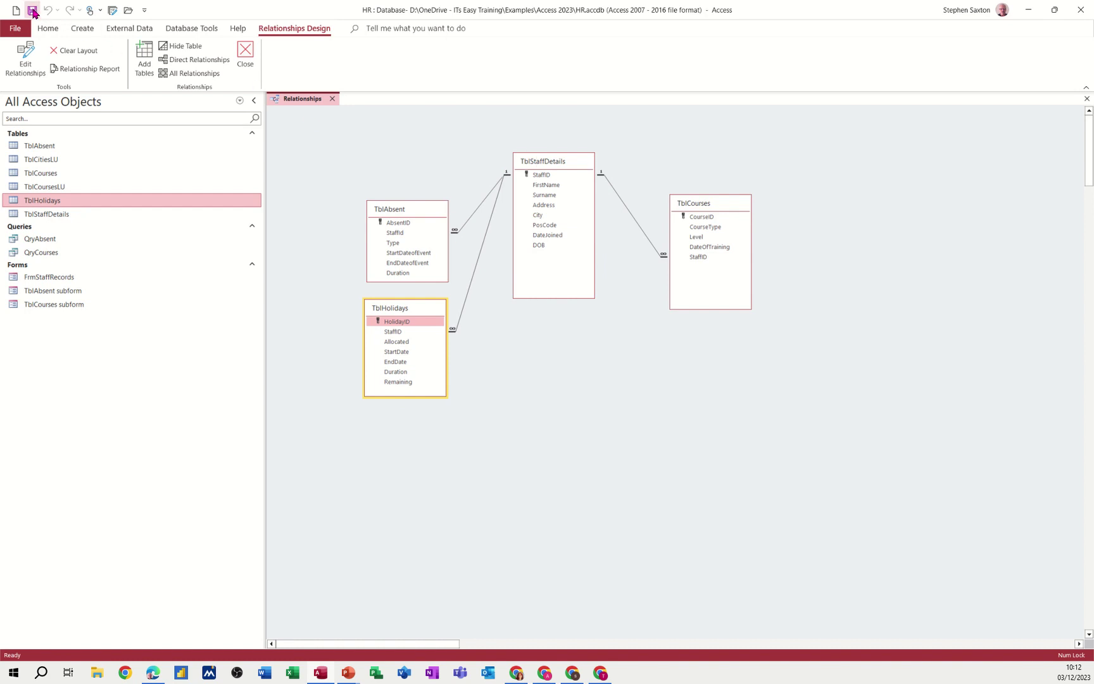
Close the Relationships layout and open FrmStaffRecords in Design View.
click(331, 100)
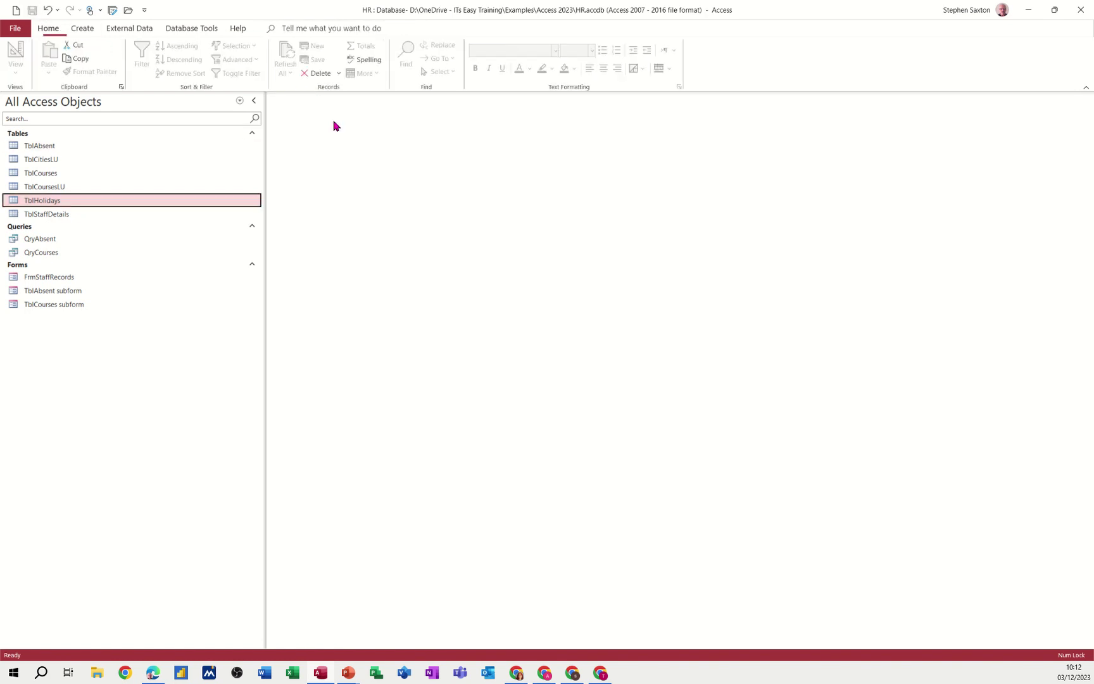
click(72, 283)
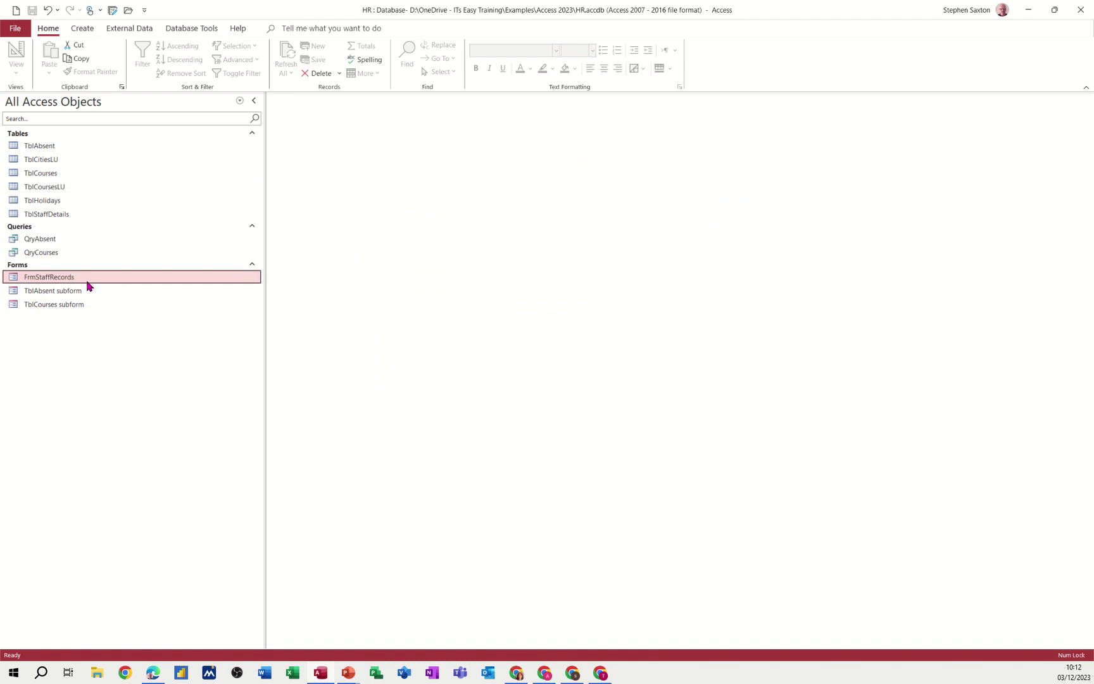
right_click(87, 286)
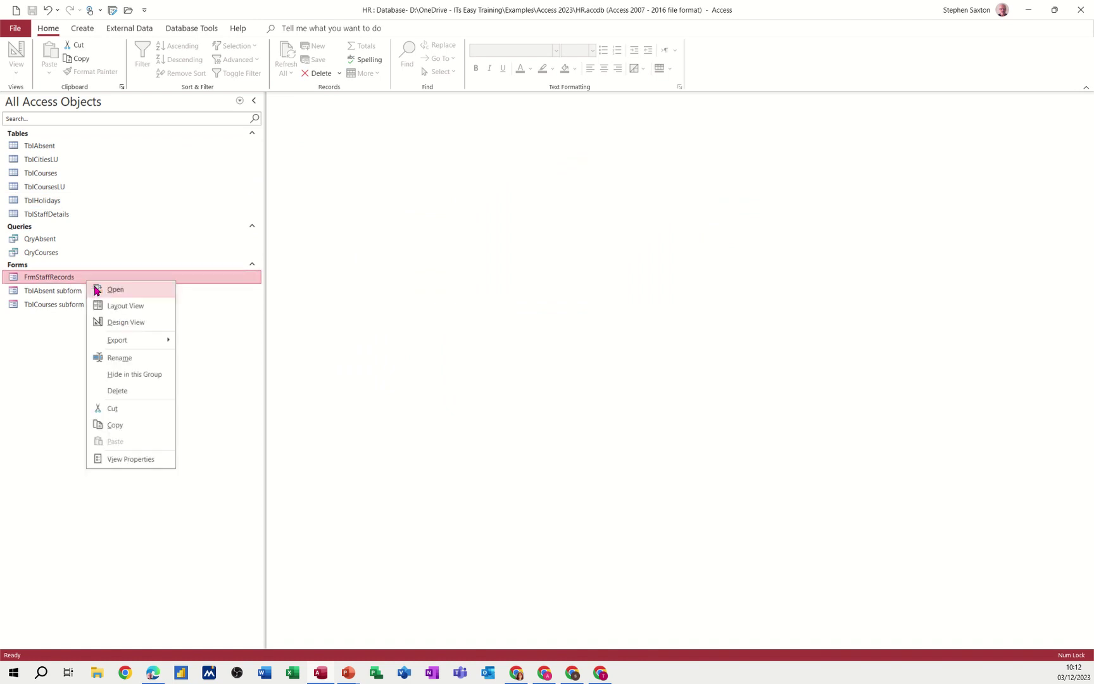
click(111, 326)
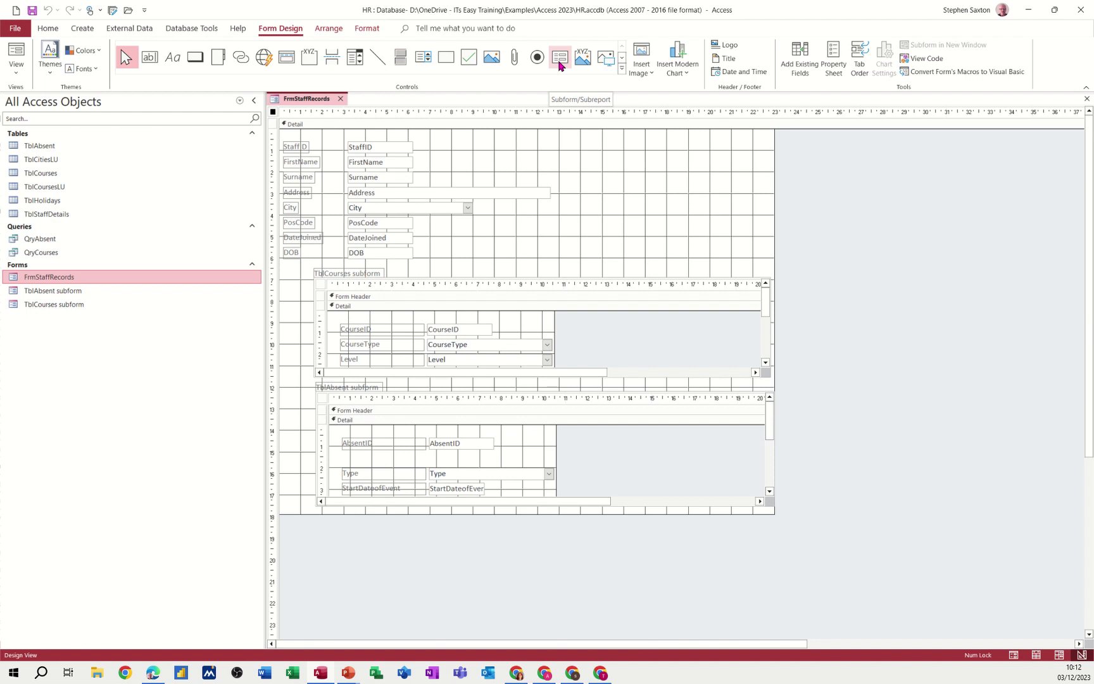
Draw a subform below the existing ones using all TblHolidays fields, linked by StaffID.
click(560, 62)
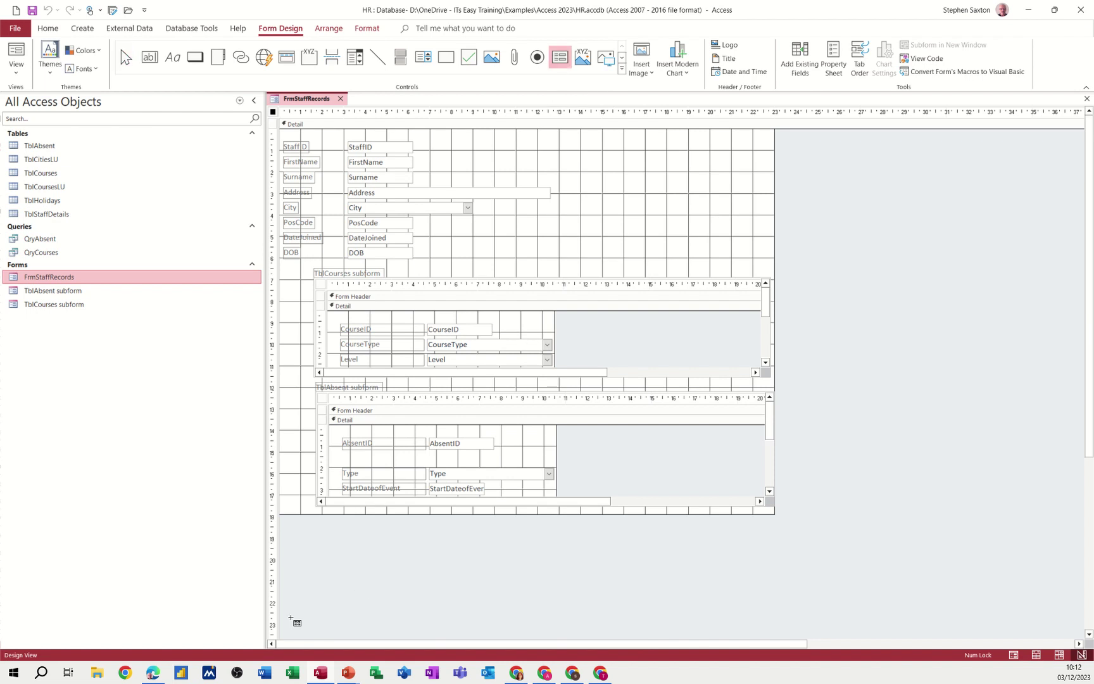
drag(319, 511, 602, 593)
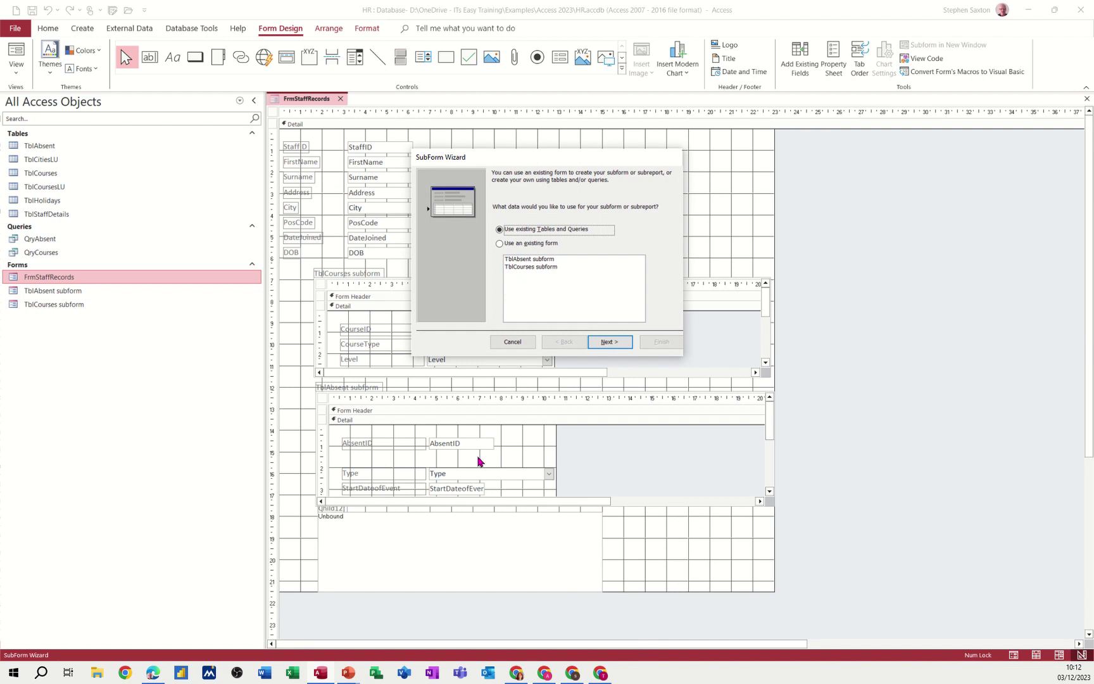
click(608, 342)
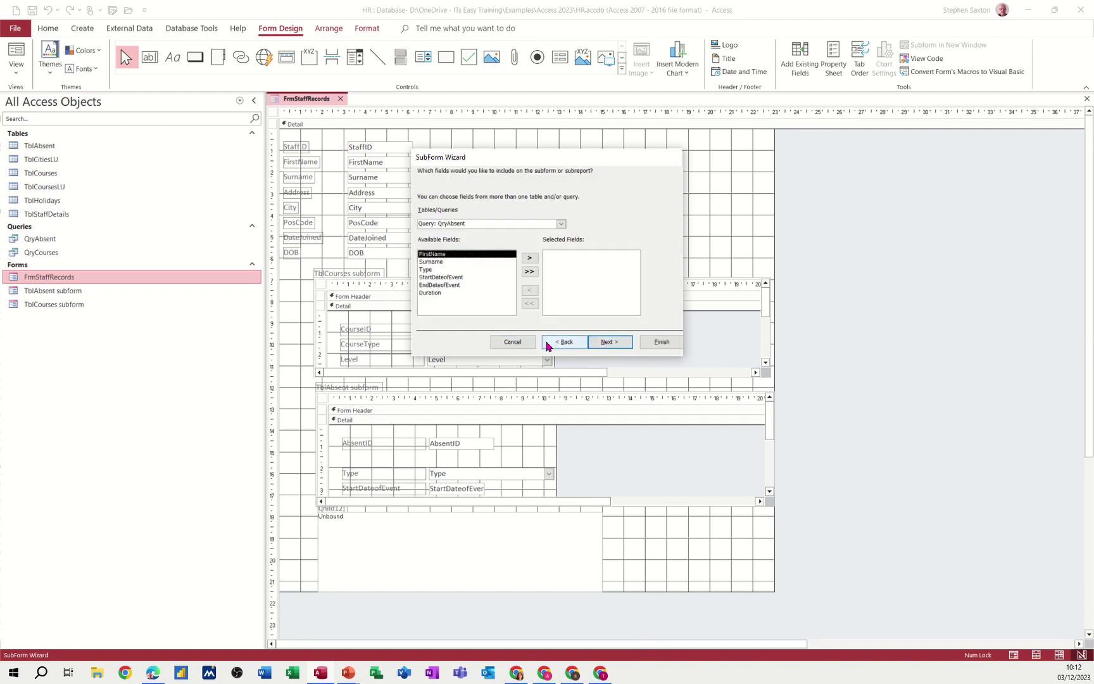
click(561, 224)
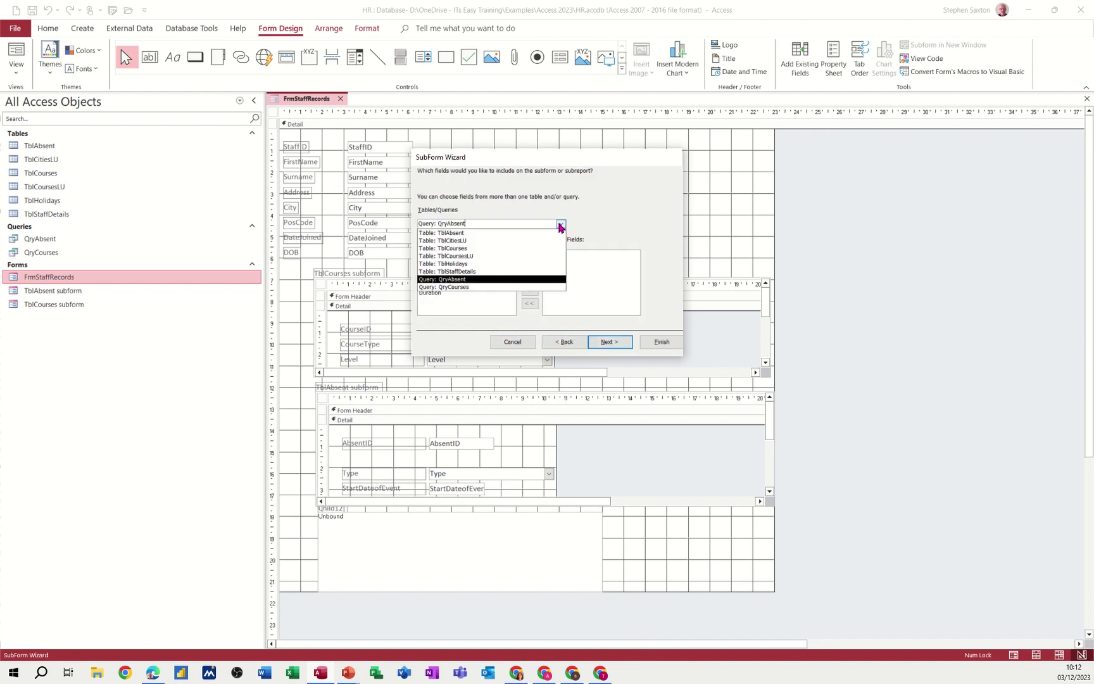
click(481, 265)
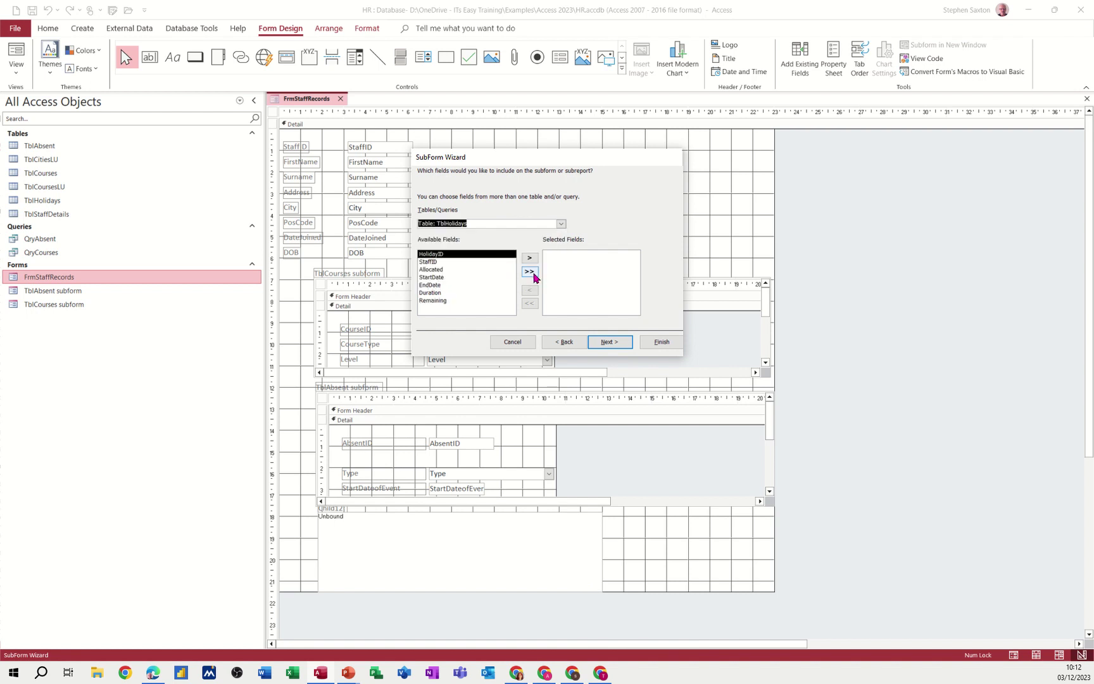
click(530, 272)
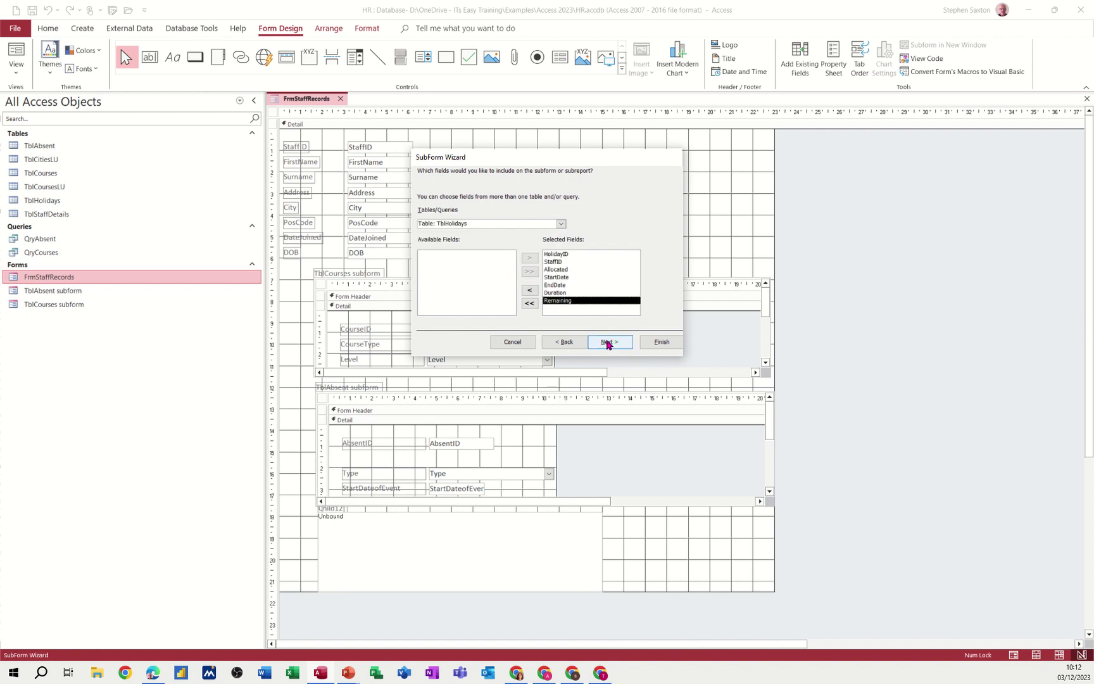
click(608, 342)
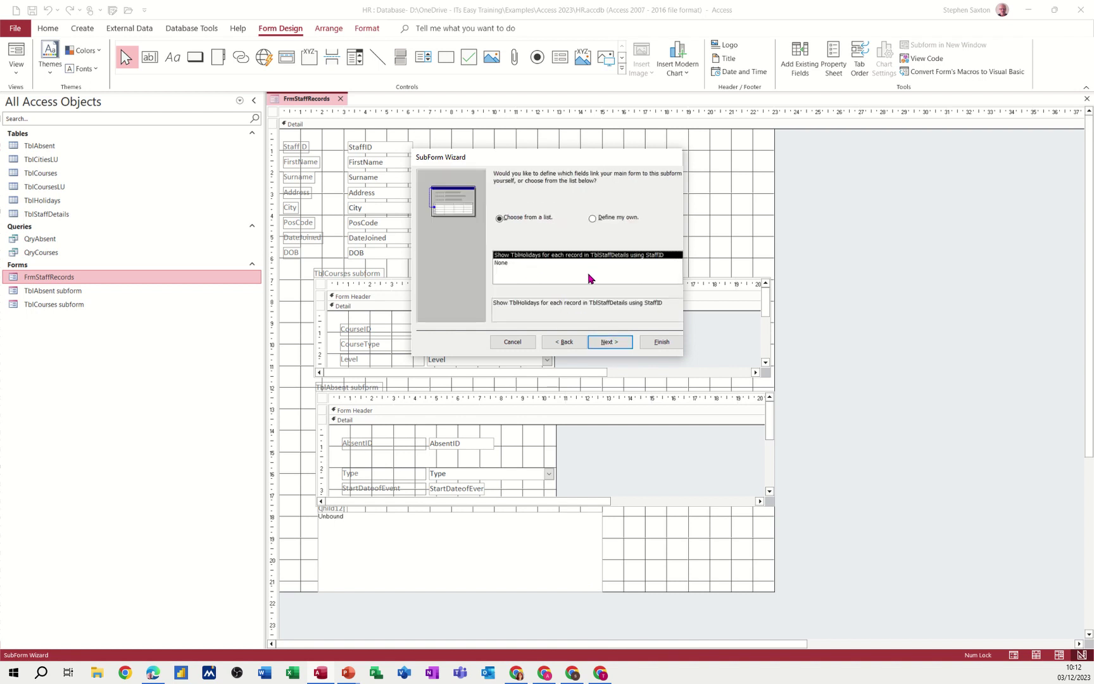
click(608, 345)
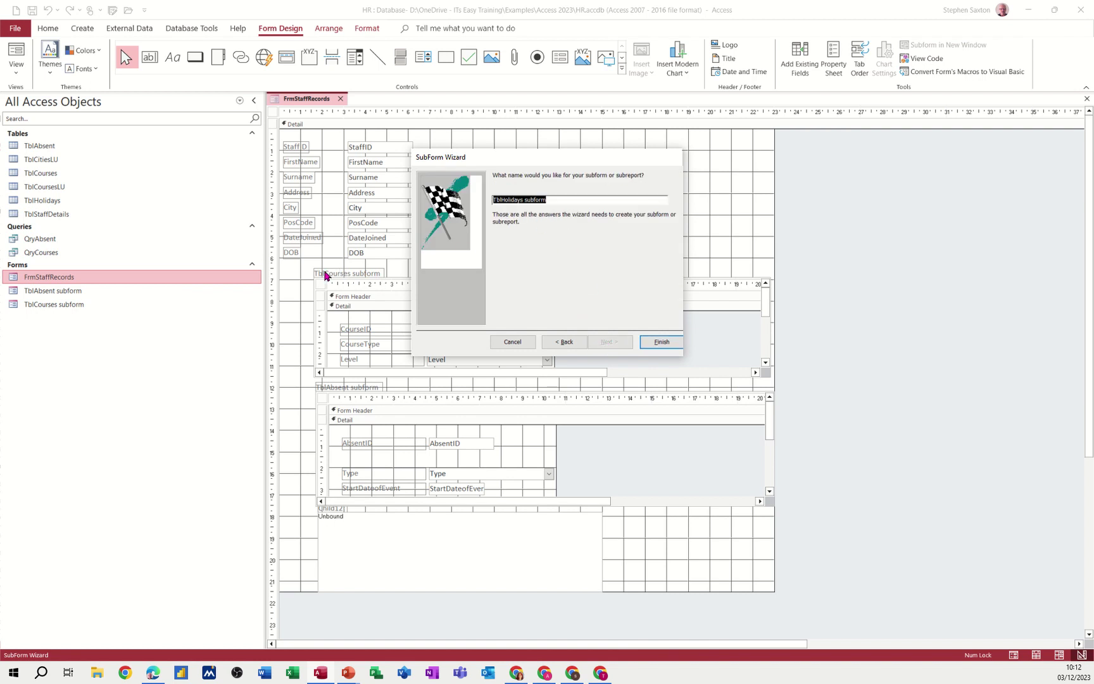
click(656, 344)
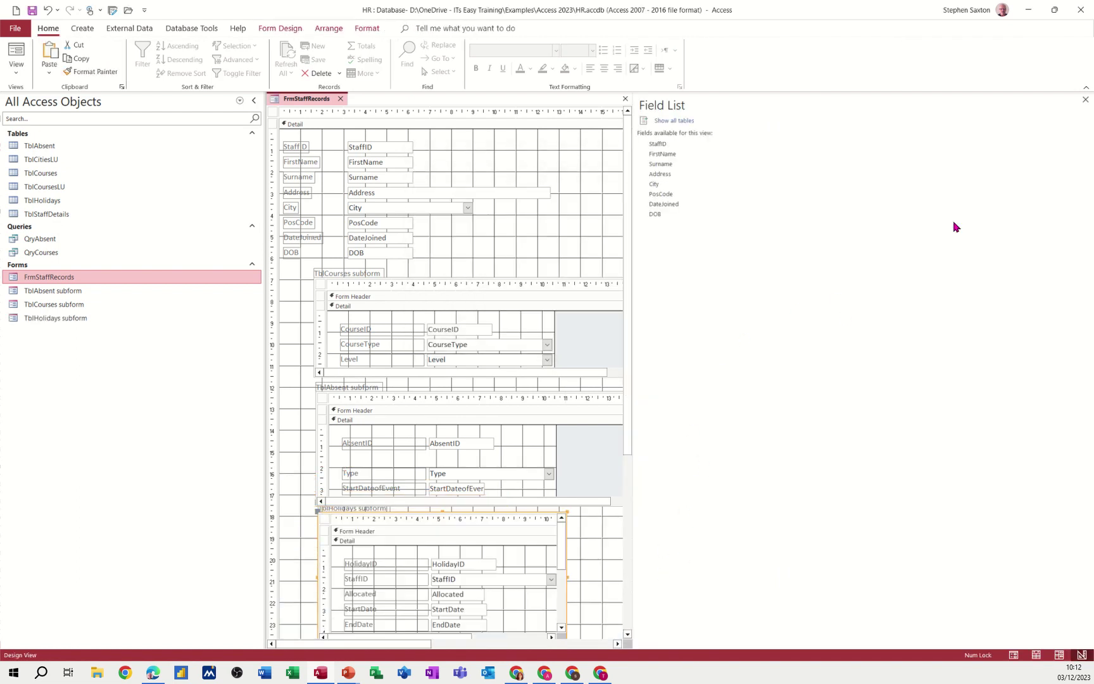
Close the Field List, widen the TblHolidays subform to the right and preview the form.
click(1086, 100)
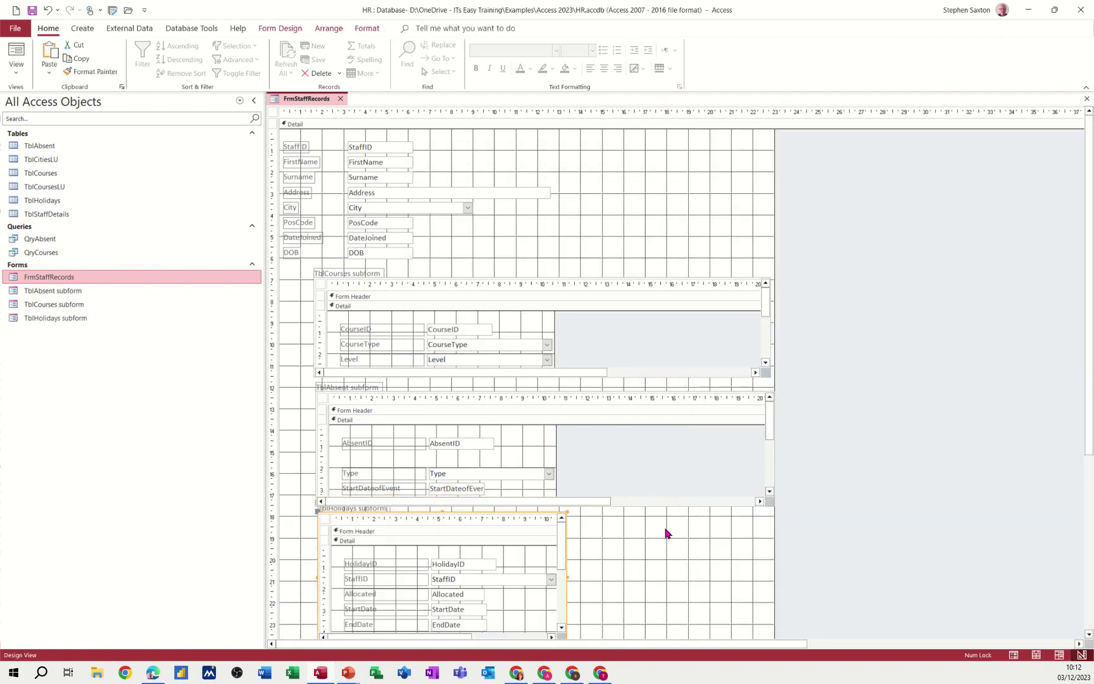
drag(566, 577, 775, 565)
click(21, 50)
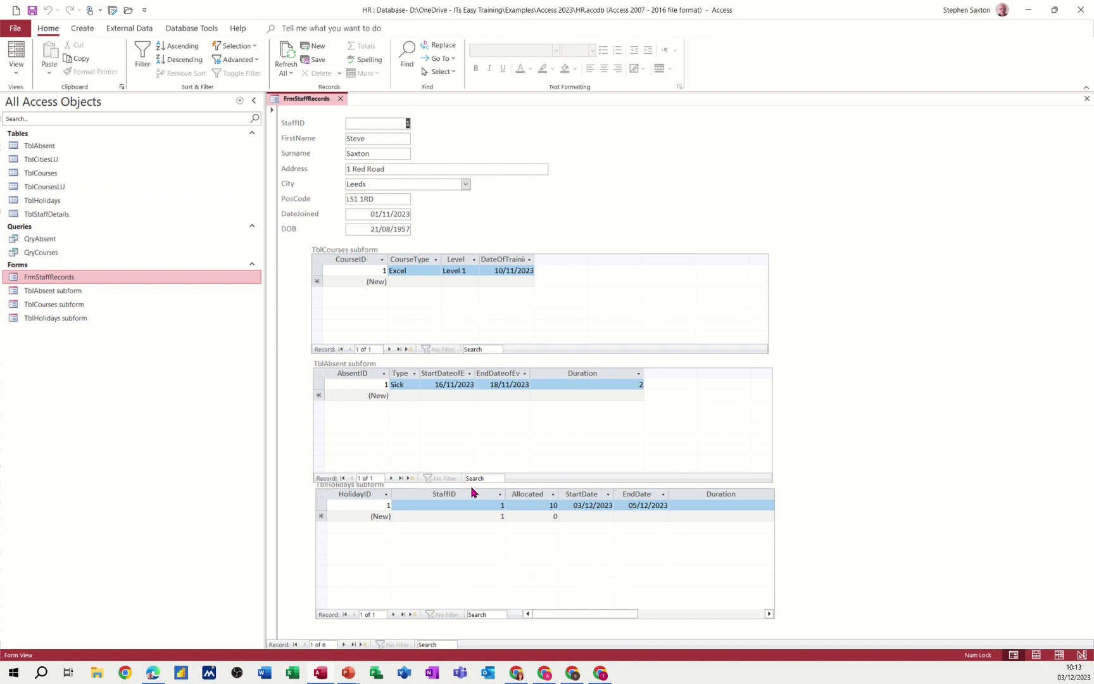
Back in Design View, select the Detail section, save FrmStaffRecords and switch to Form View.
click(16, 75)
click(51, 164)
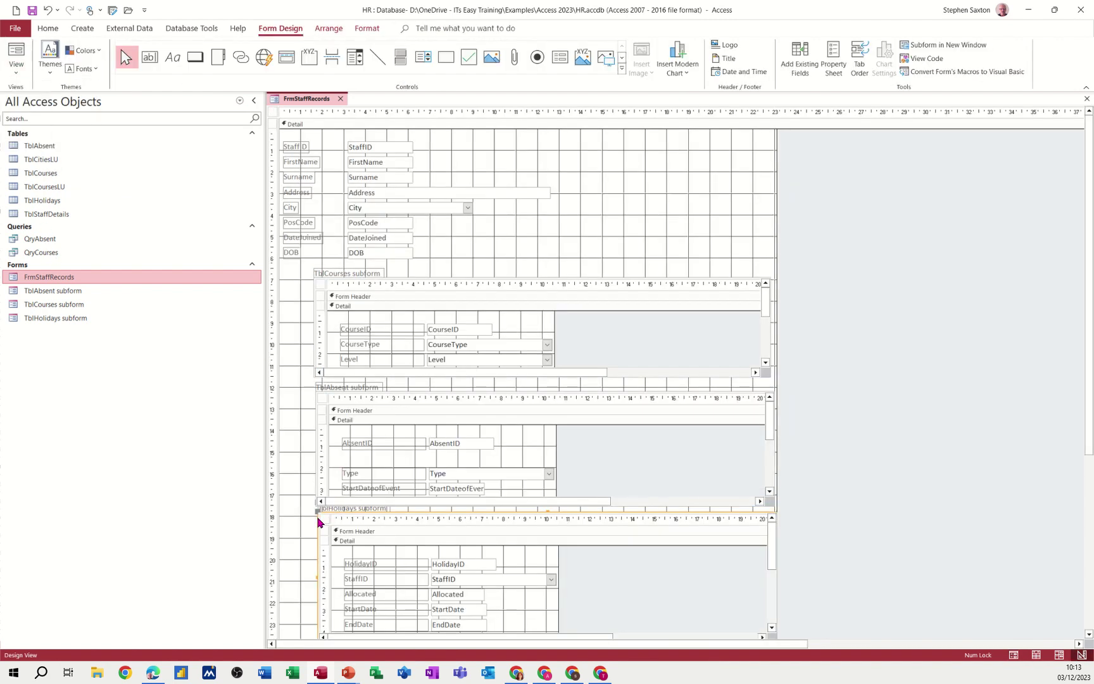
click(316, 518)
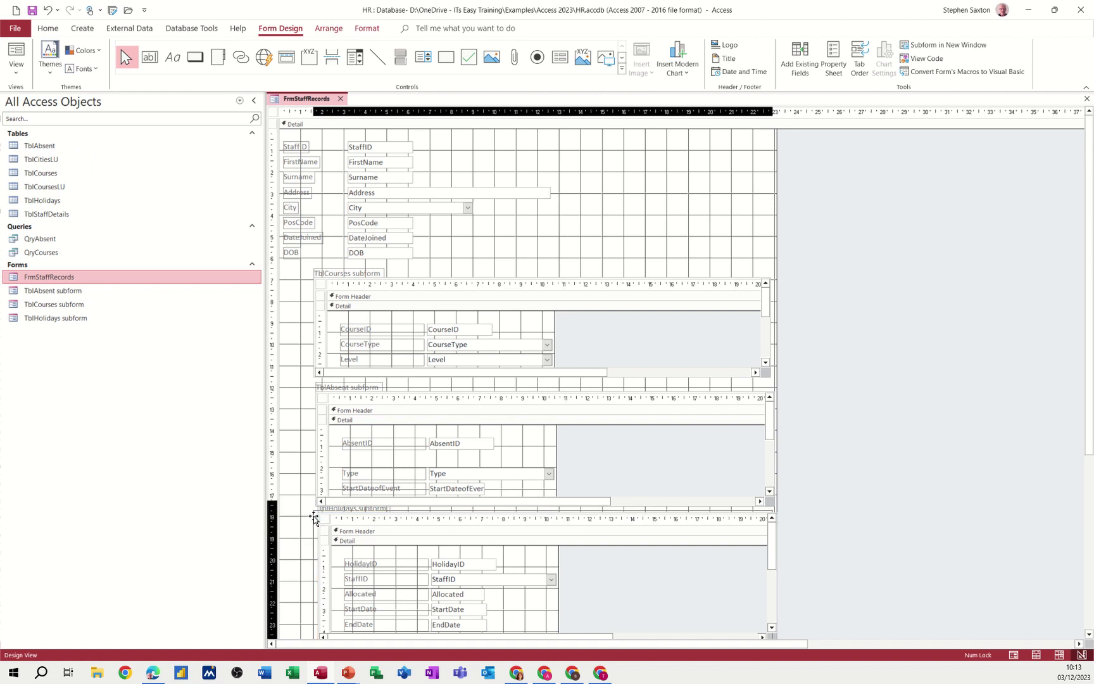
click(331, 518)
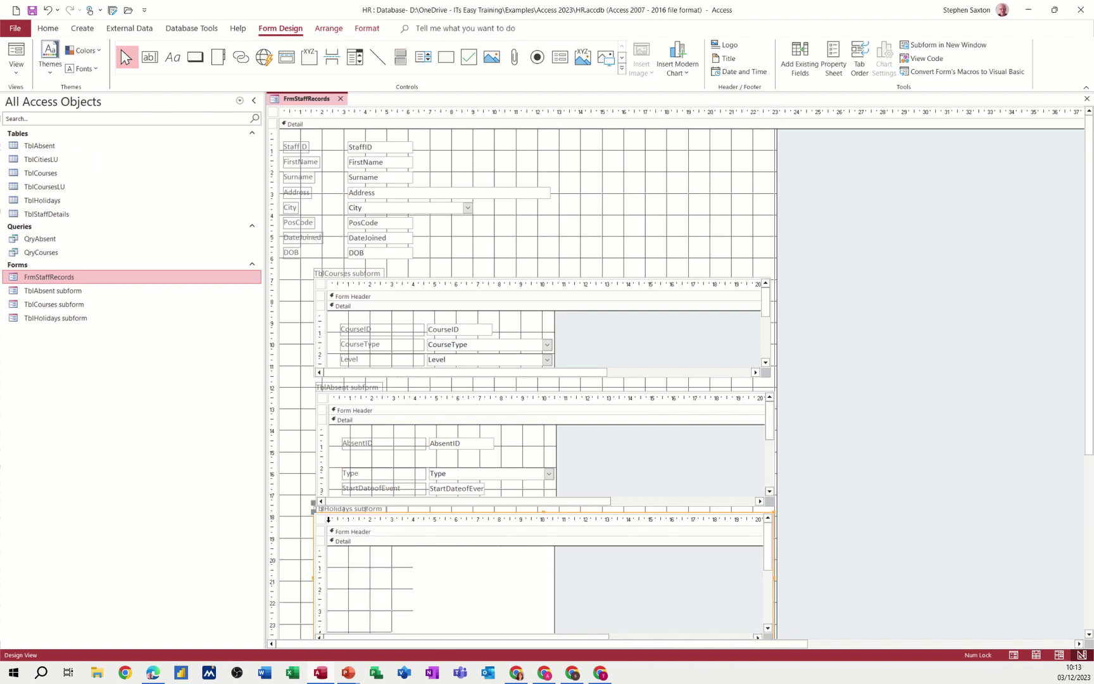
click(285, 392)
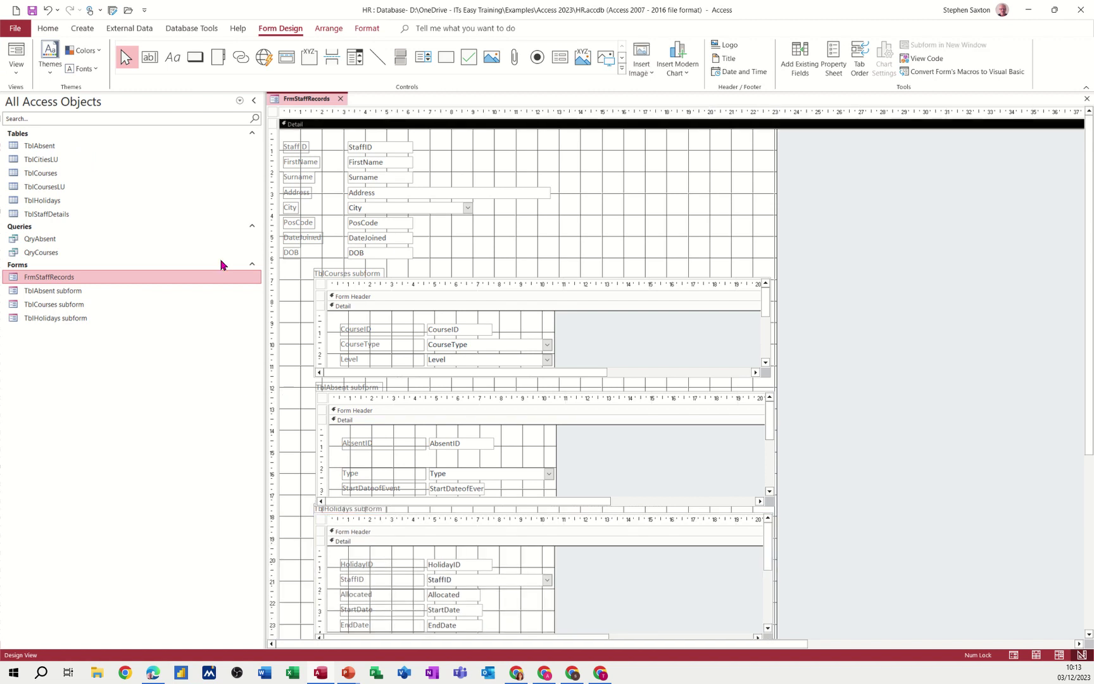
click(32, 11)
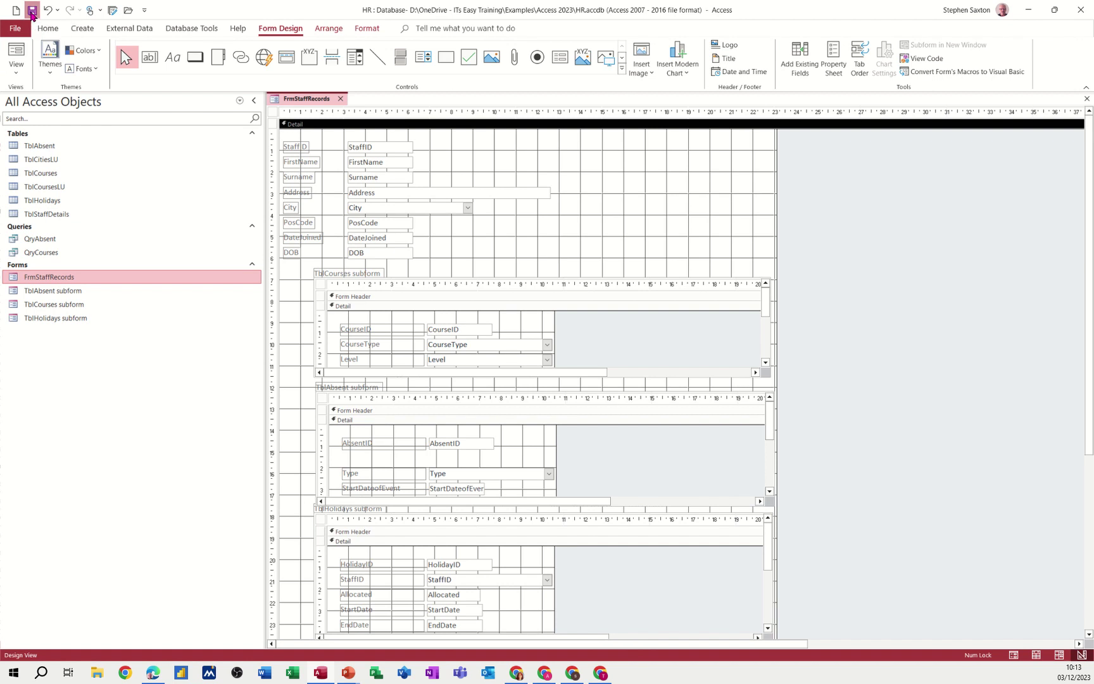
click(16, 56)
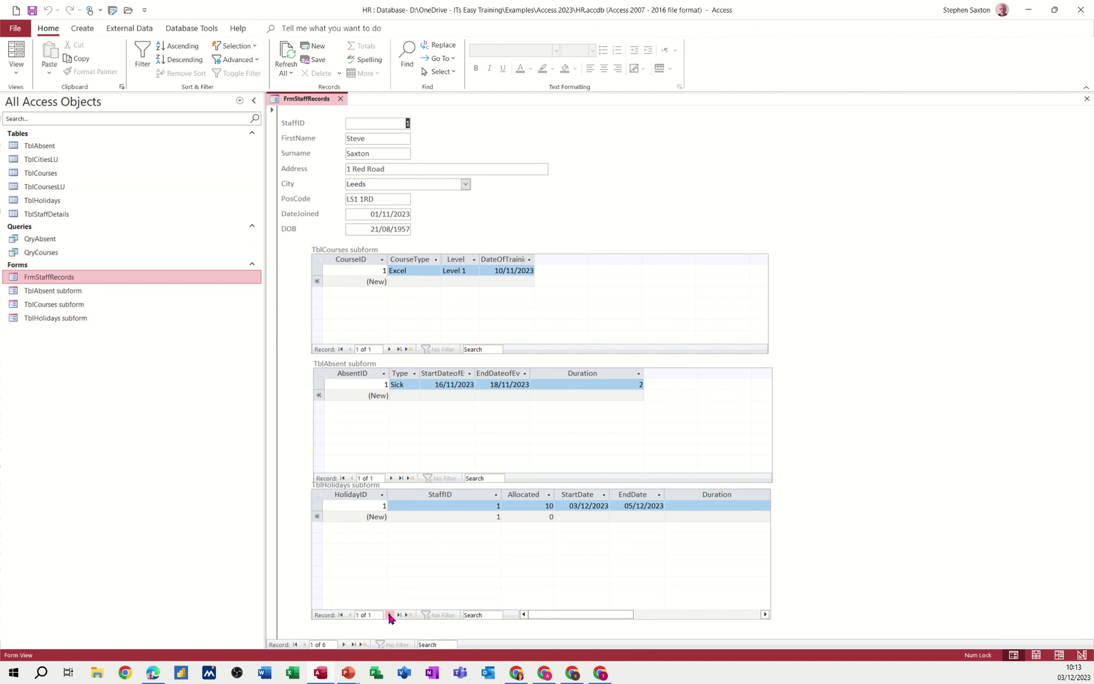
Auto-fit the subform's Duration, Remaining and StaffID columns, then delete the StaffID column.
click(343, 645)
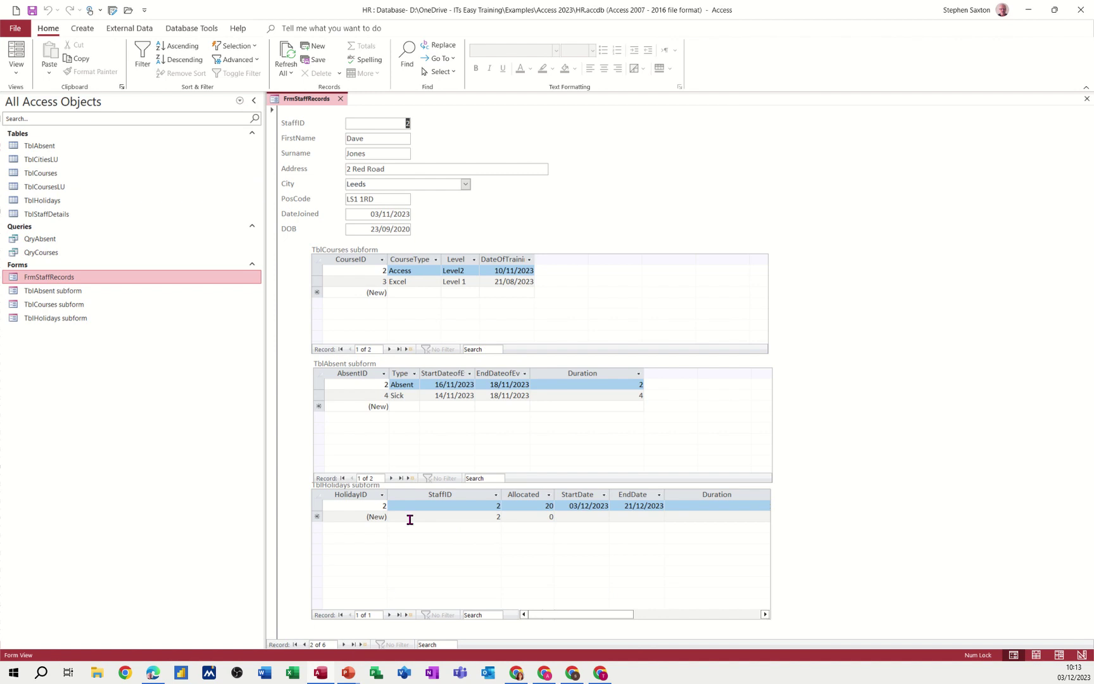
drag(596, 613, 630, 613)
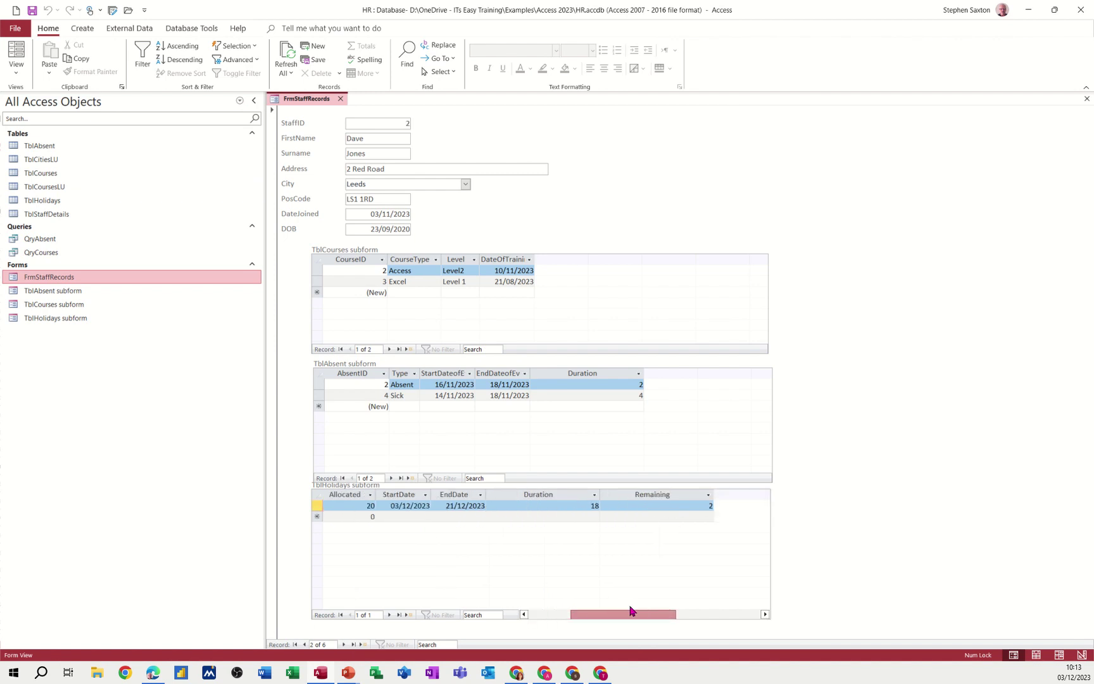
double_click(602, 496)
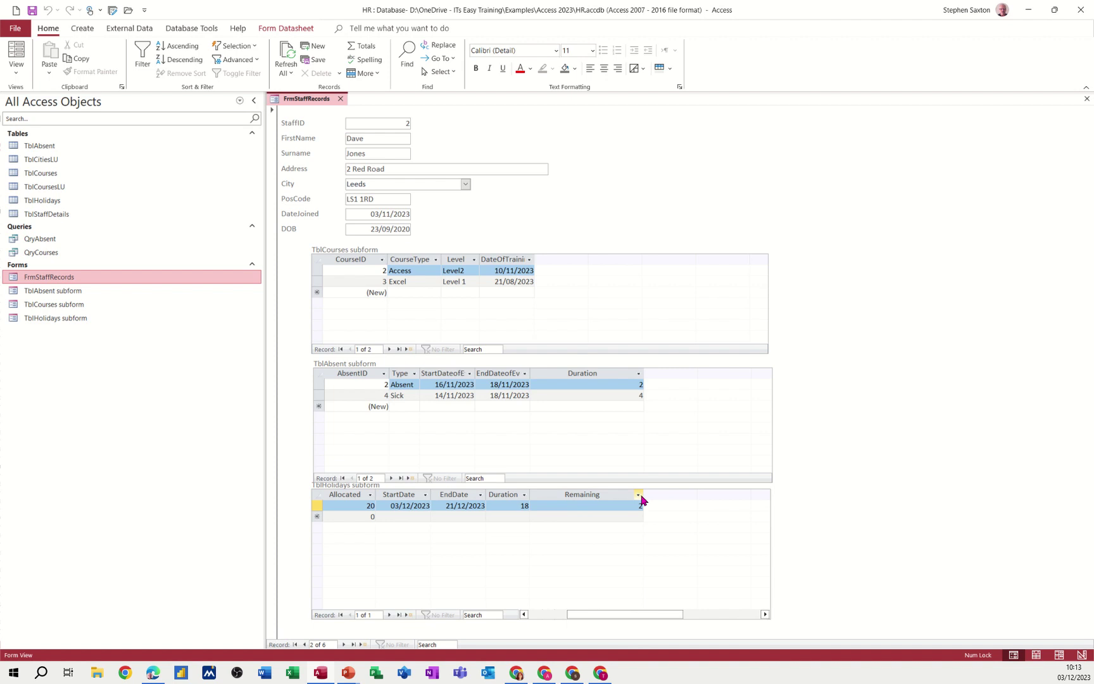
double_click(643, 494)
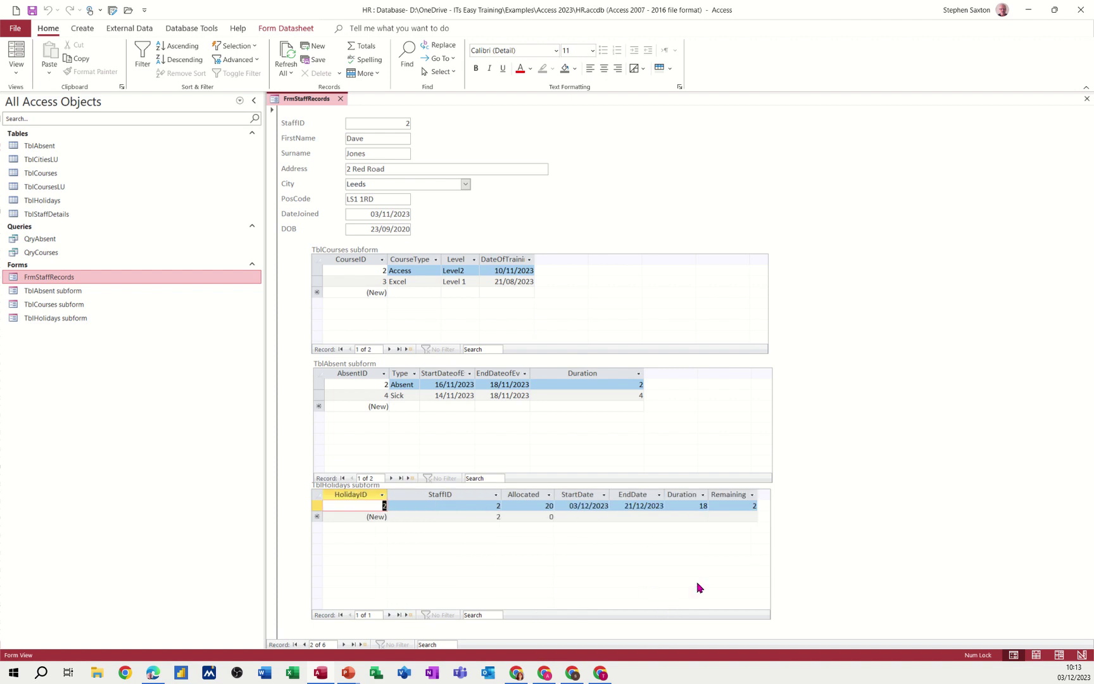
double_click(503, 495)
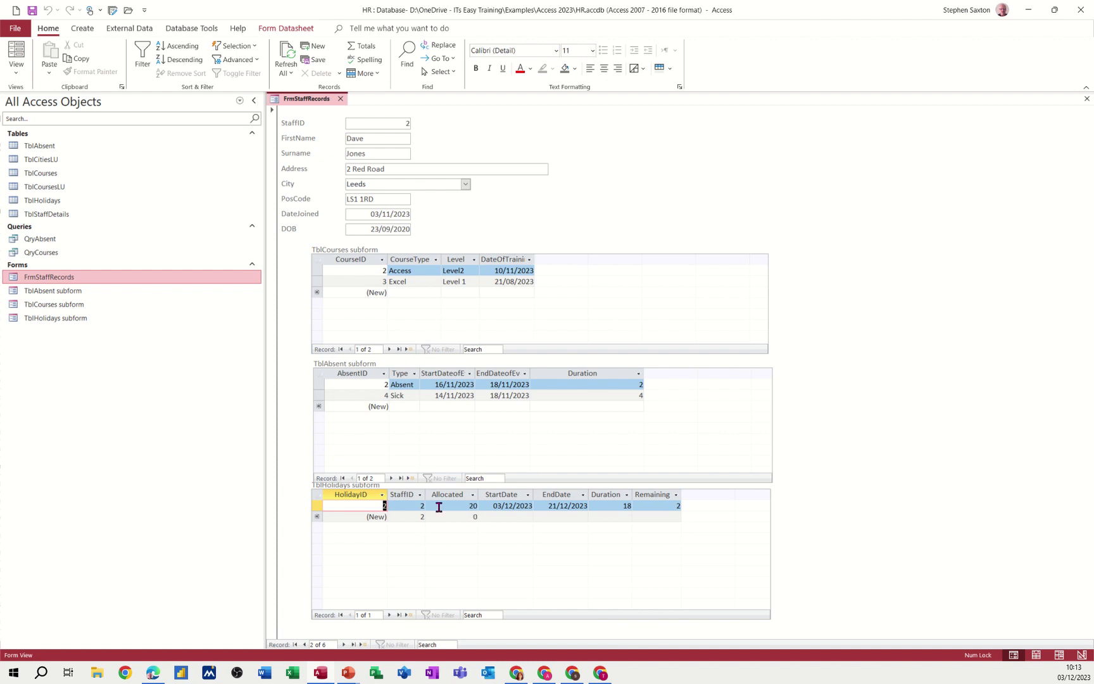
click(401, 495)
key(Delete)
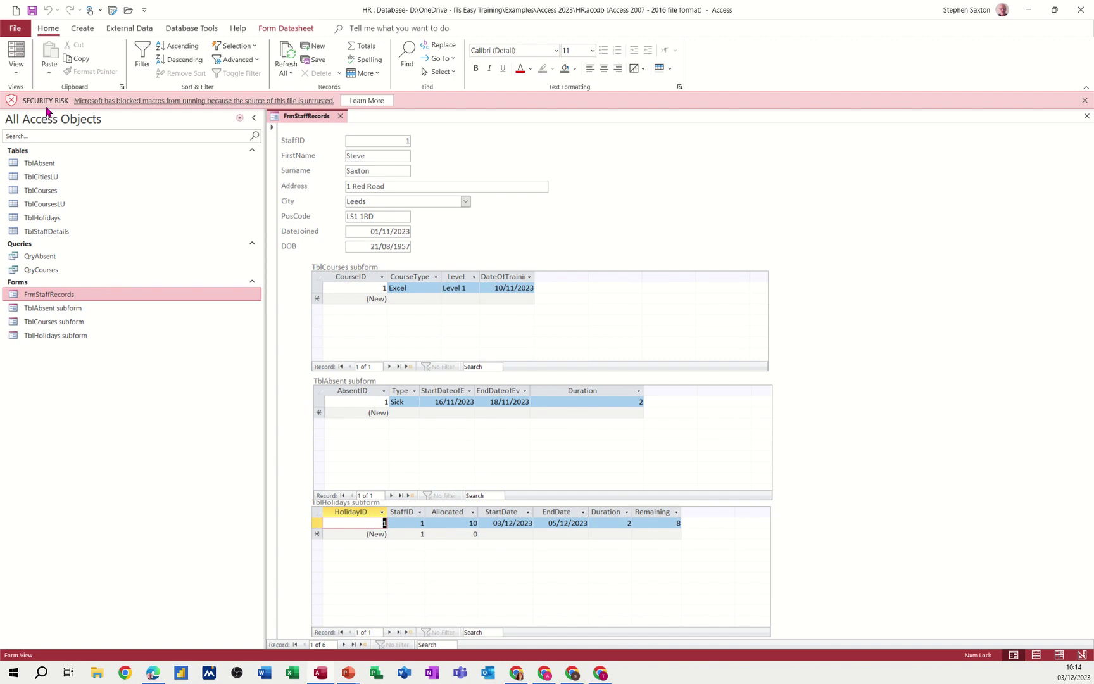
In Design View delete the holidays subform's StaffID field, check Form View, then close FrmStaffRecords.
click(15, 73)
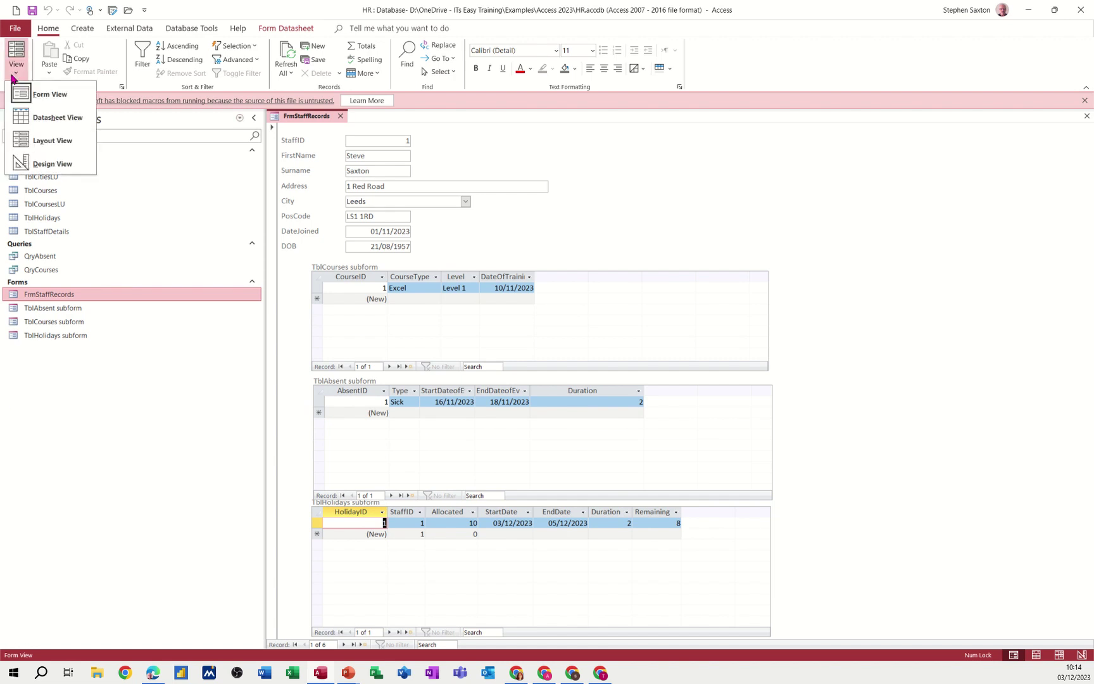
click(33, 163)
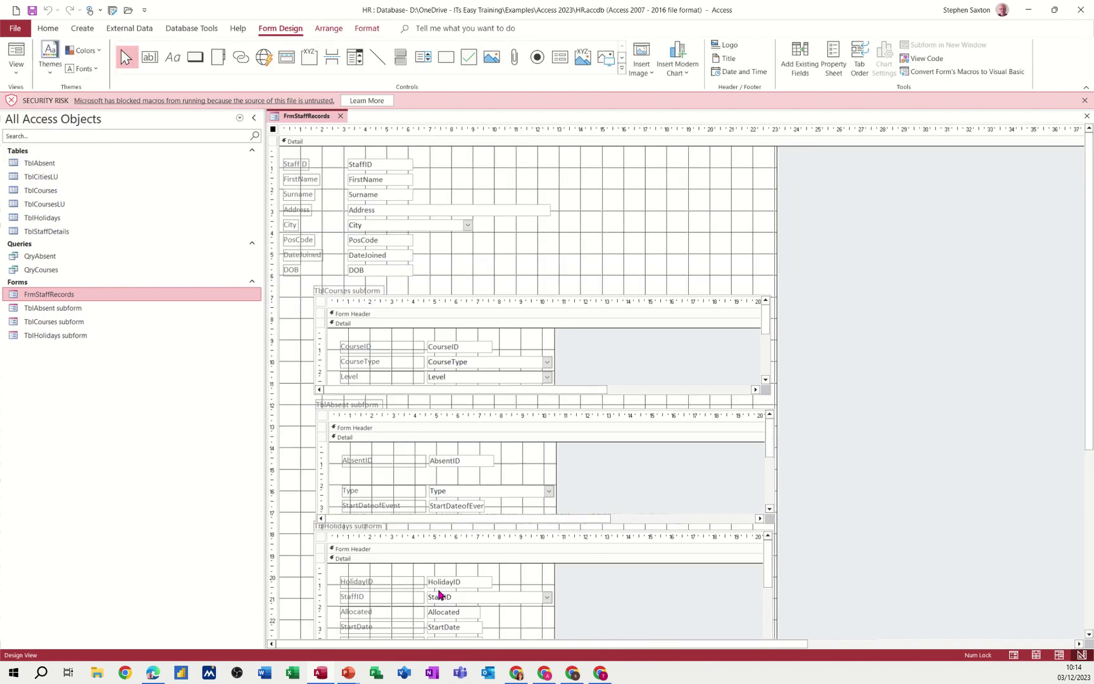
click(438, 602)
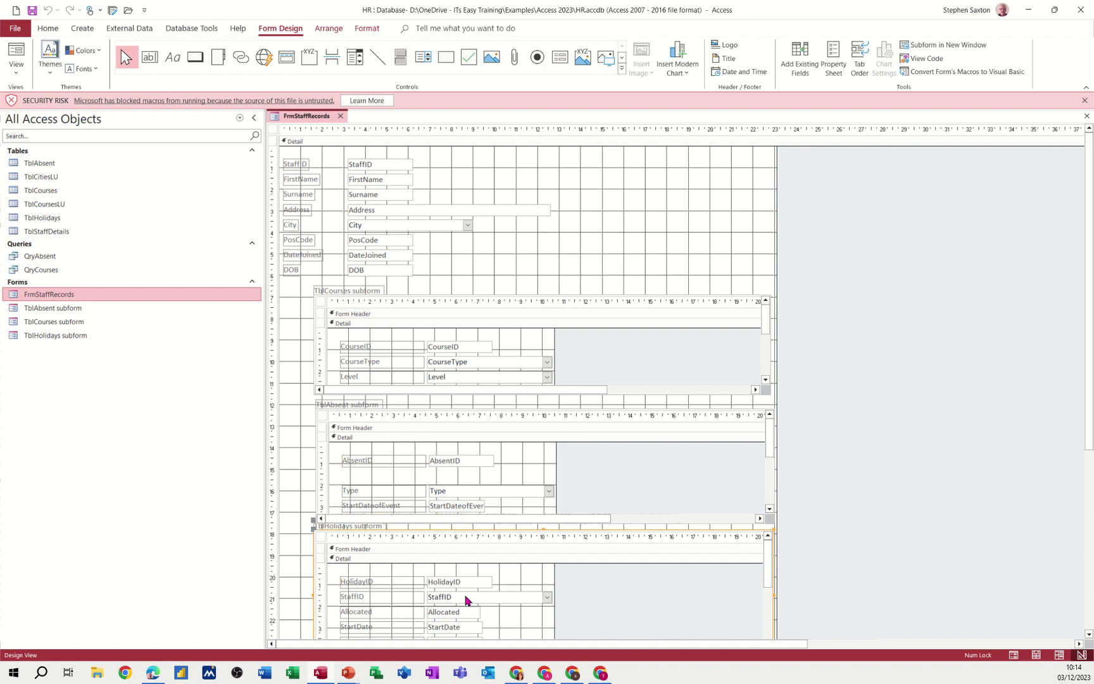
click(473, 591)
key(Delete)
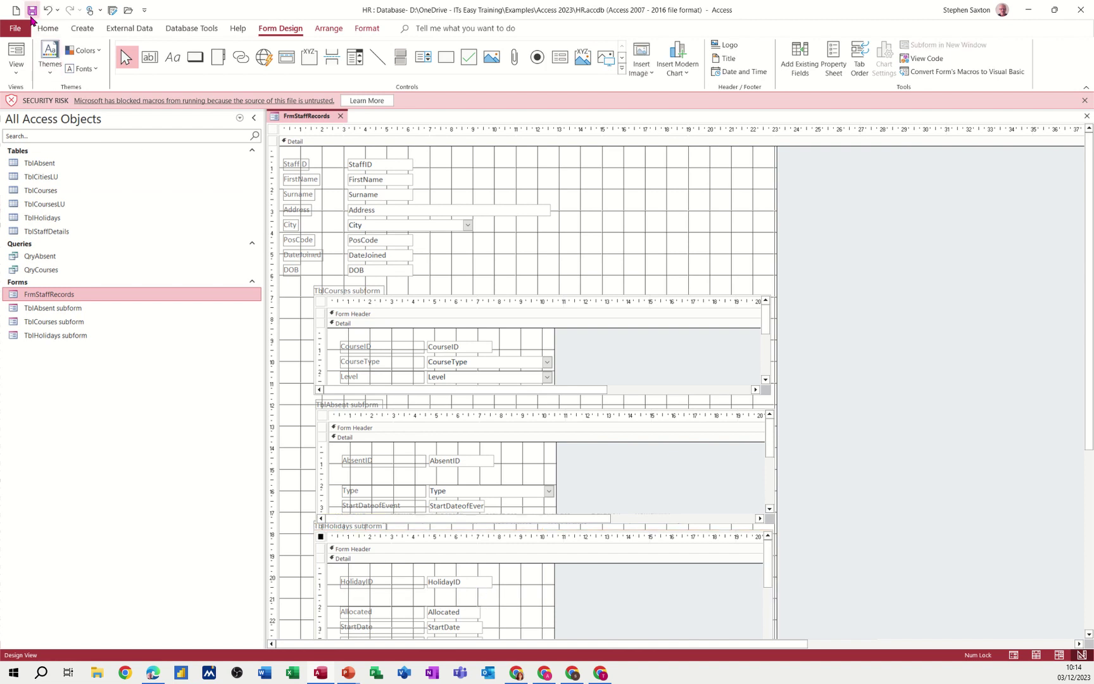
click(24, 54)
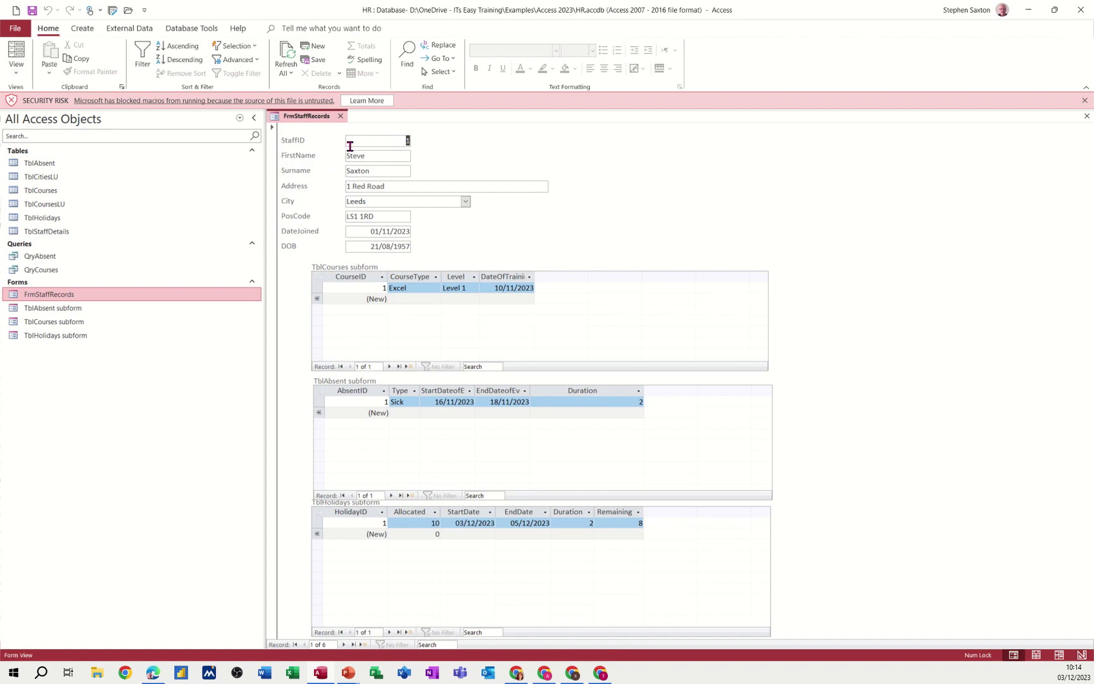
click(340, 116)
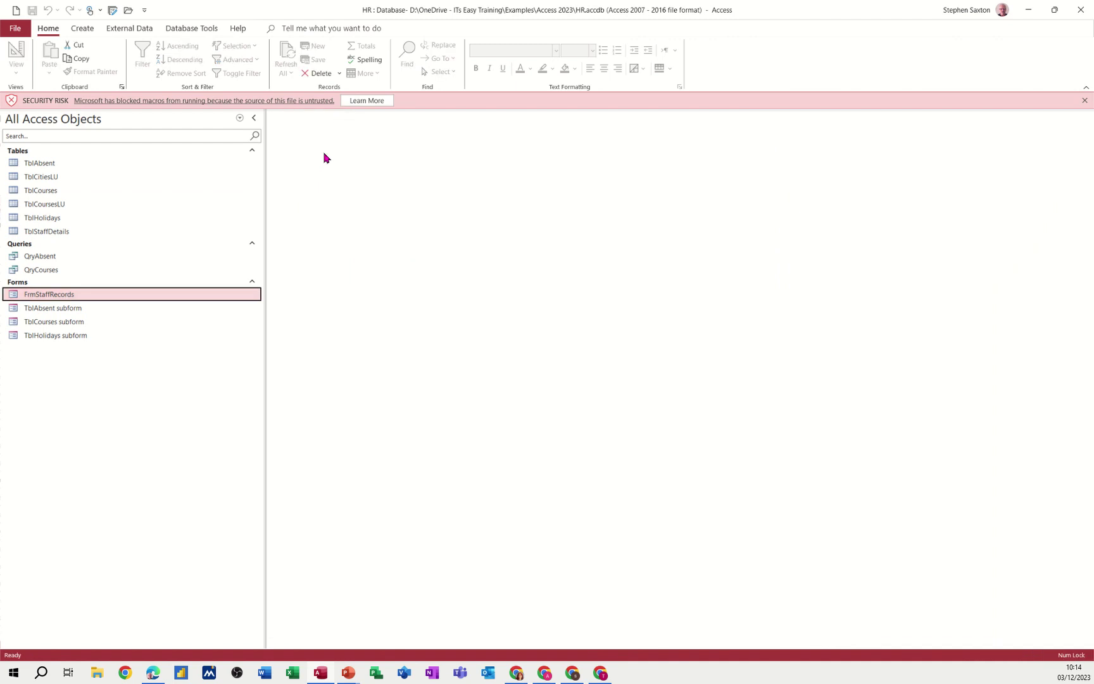